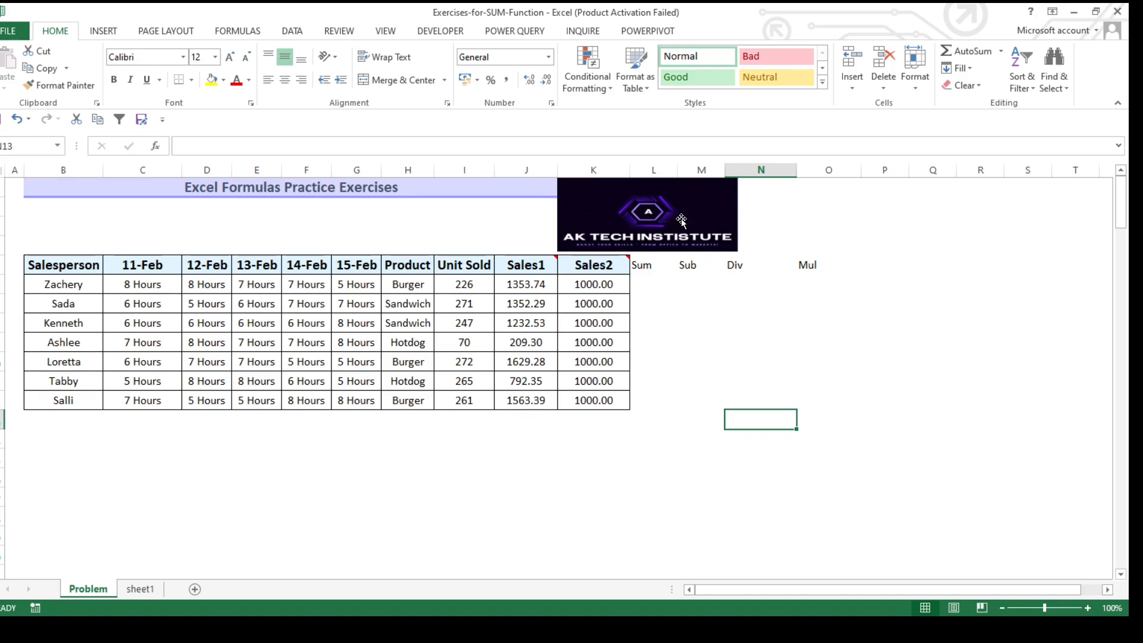
# - Enter the formula =1353.71+1000.00 in L6 to add the first salesperson's two sales amounts as fixed numbers
pyautogui.click(647, 283)
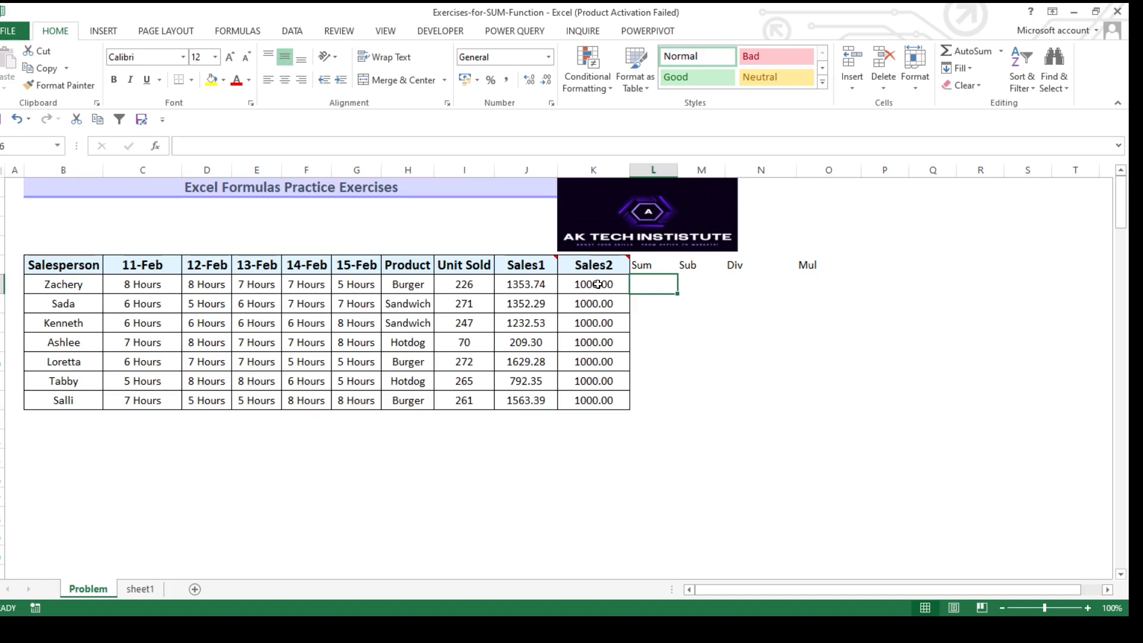
pyautogui.write('=')
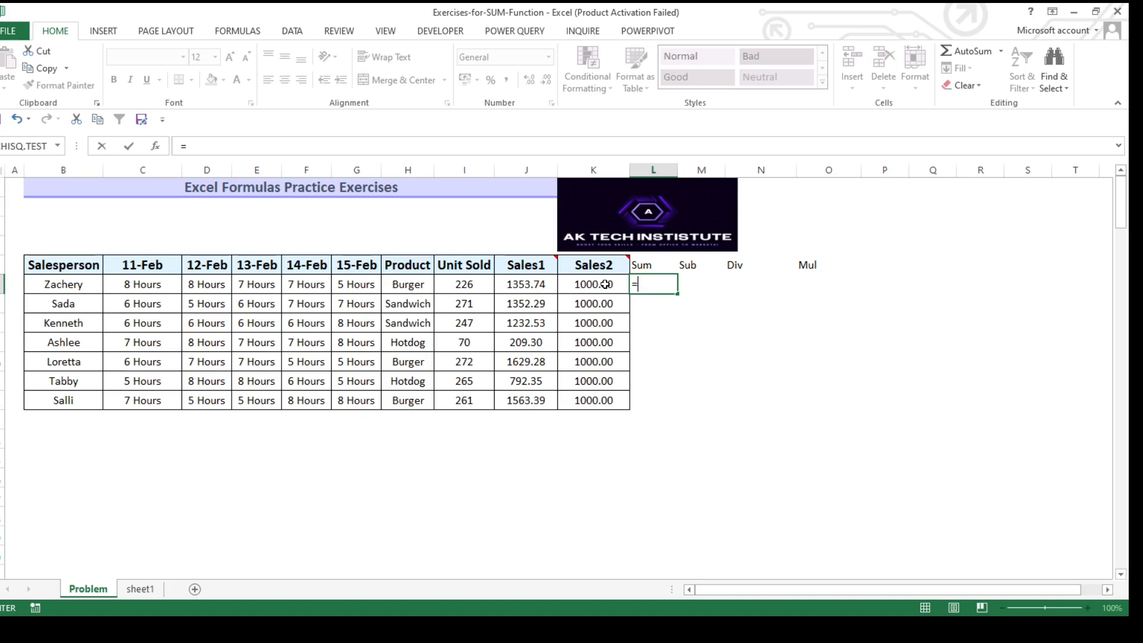
pyautogui.write('1353.71+')
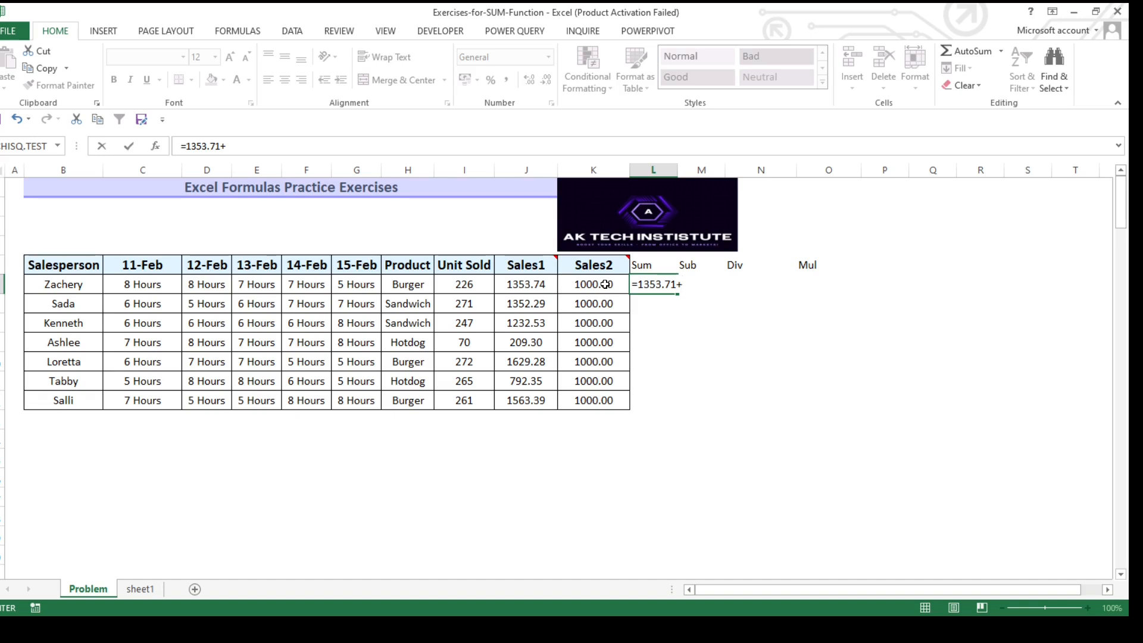
pyautogui.write('1000.00')
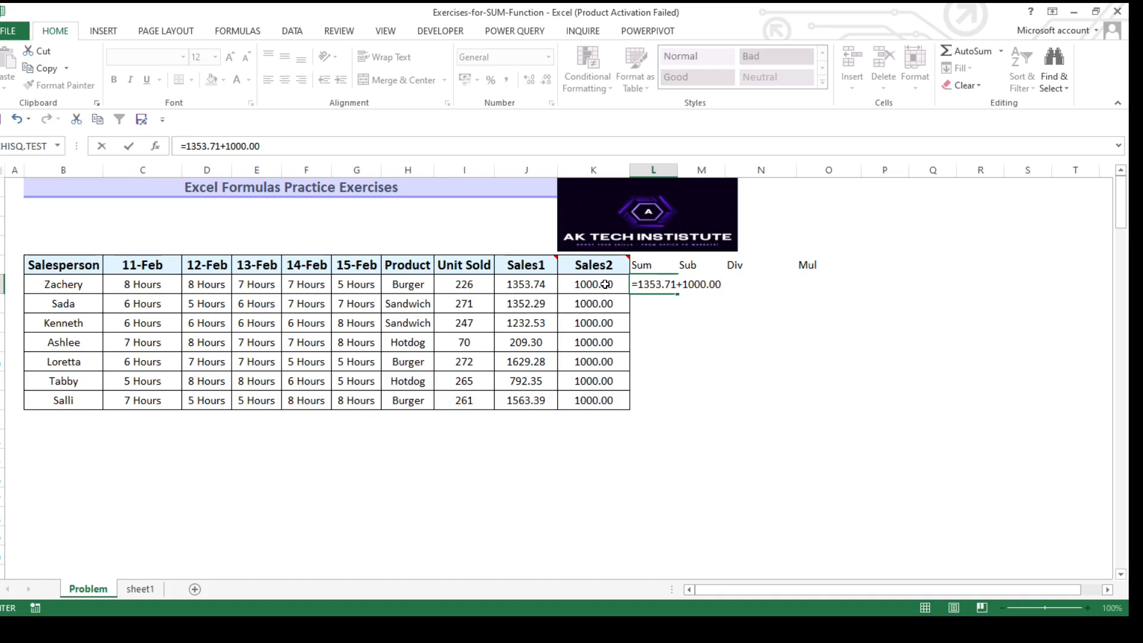
pyautogui.press('Return')
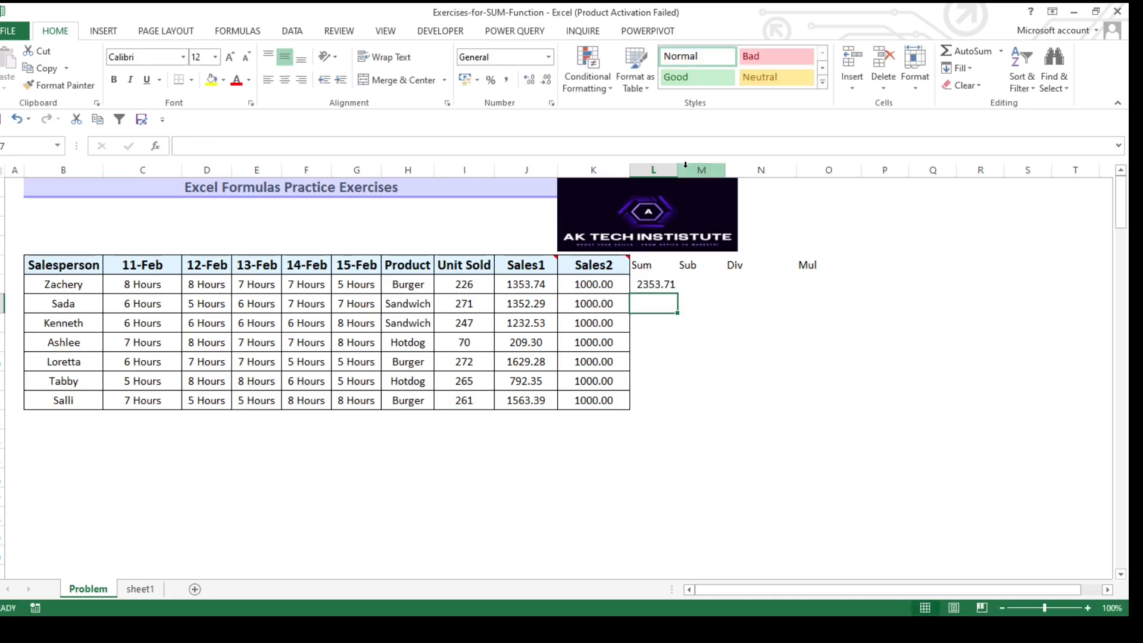
# - Widen column L and change its Sum heading in L5 to "Sum (Wrong Way)"
pyautogui.moveTo(679, 169); pyautogui.dragTo(714, 170)
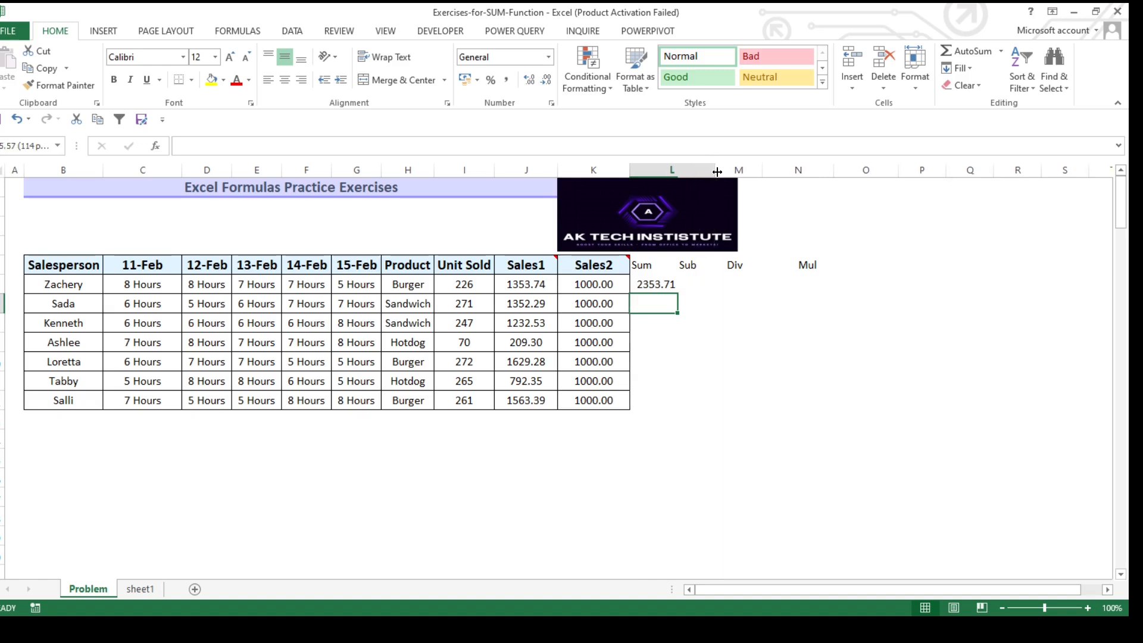
pyautogui.moveTo(539, 289); pyautogui.dragTo(587, 286)
pyautogui.click(662, 286)
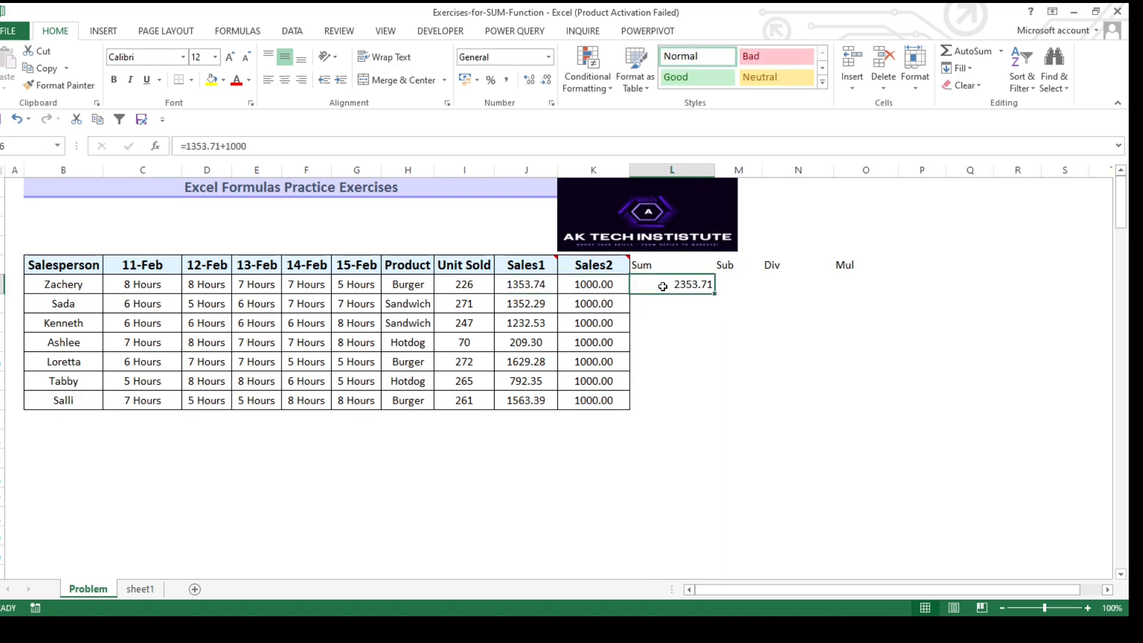
pyautogui.click(671, 267)
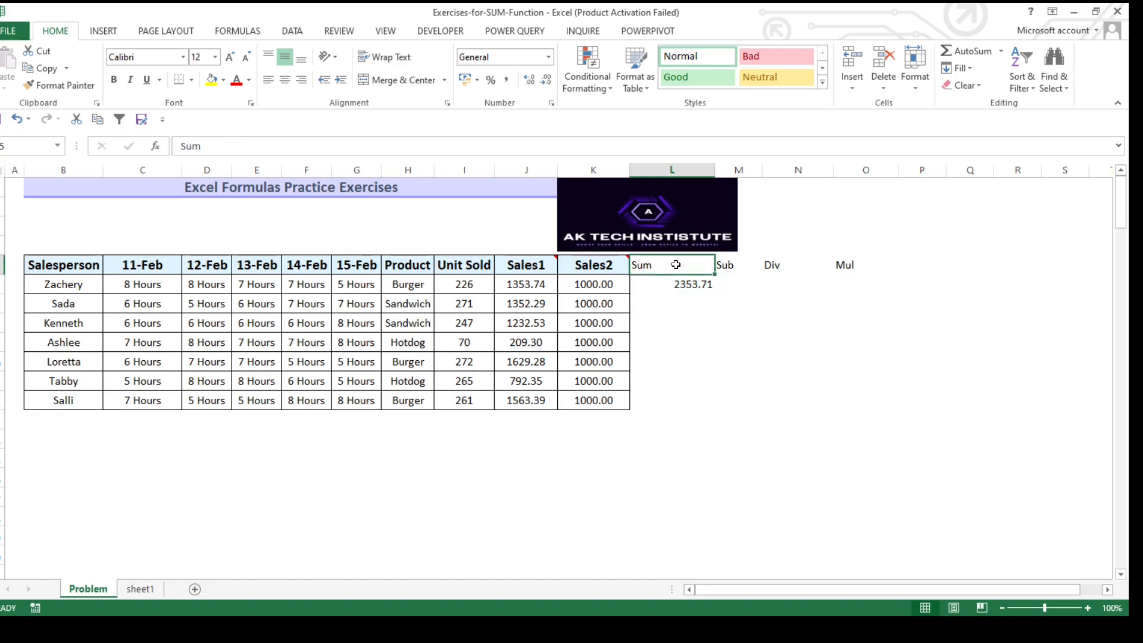
pyautogui.click(291, 146)
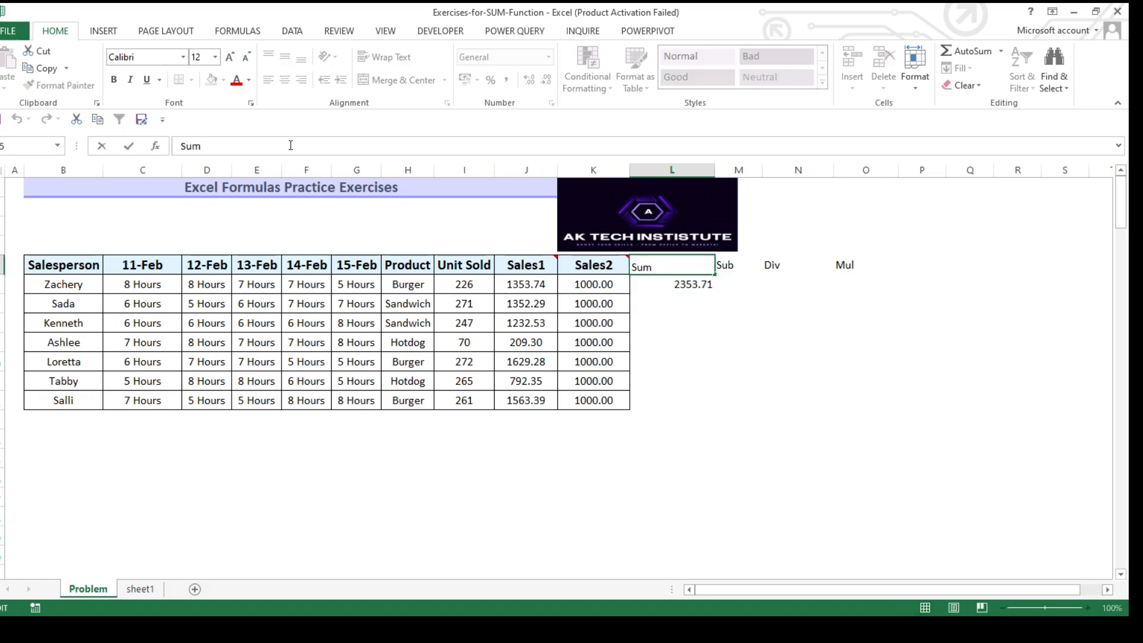
pyautogui.write('(Wrong Way')
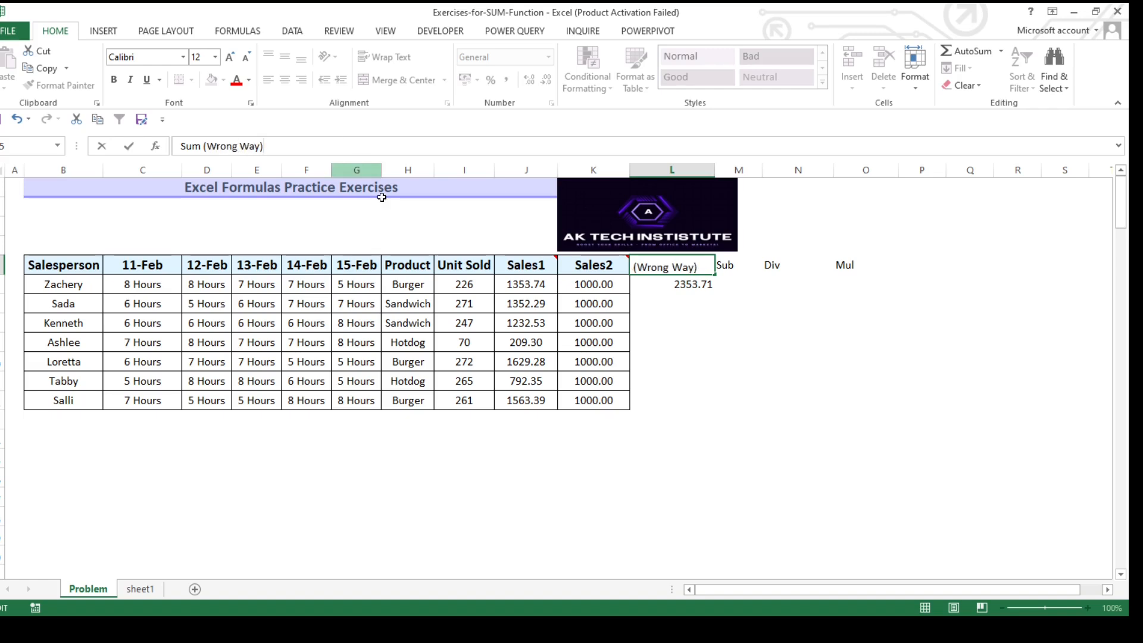
pyautogui.click(798, 361)
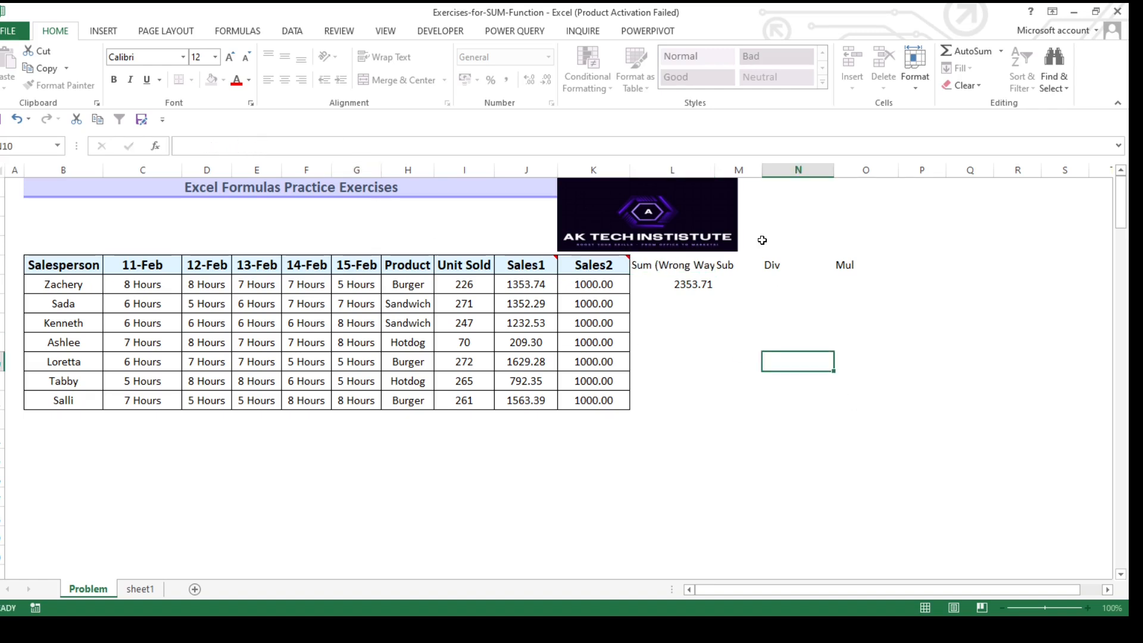
# - Insert a new column before the Sub column and copy the "Sum (Wrong Way)" heading into M5
pyautogui.click(738, 170)
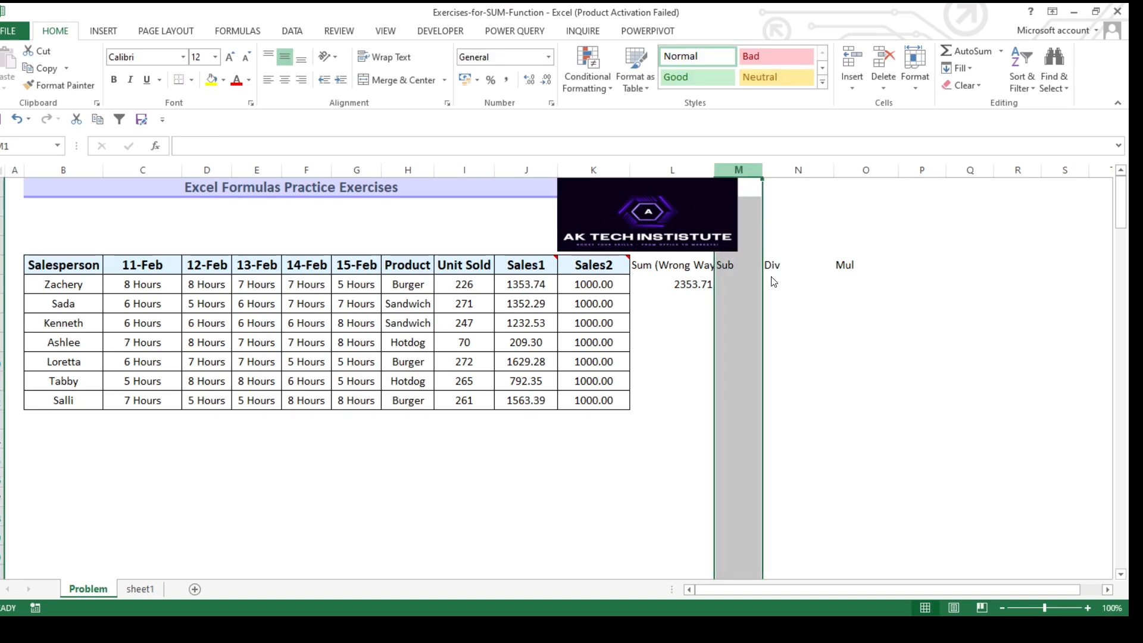
pyautogui.hotkey('ctrl', '+')
pyautogui.click(673, 265)
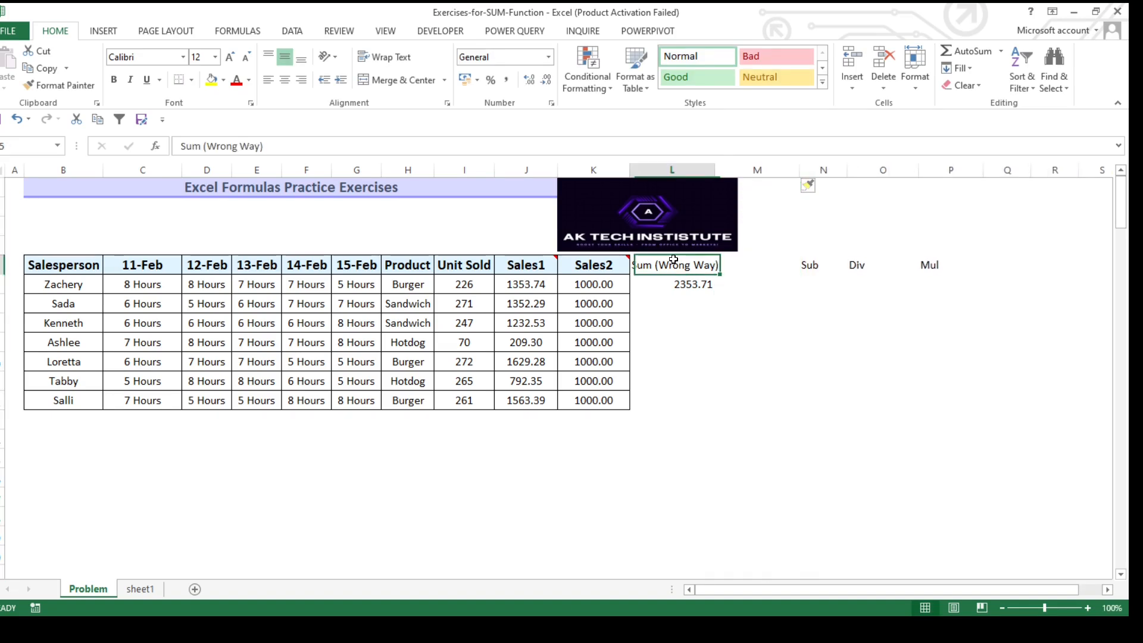
pyautogui.hotkey('ctrl', 'c')
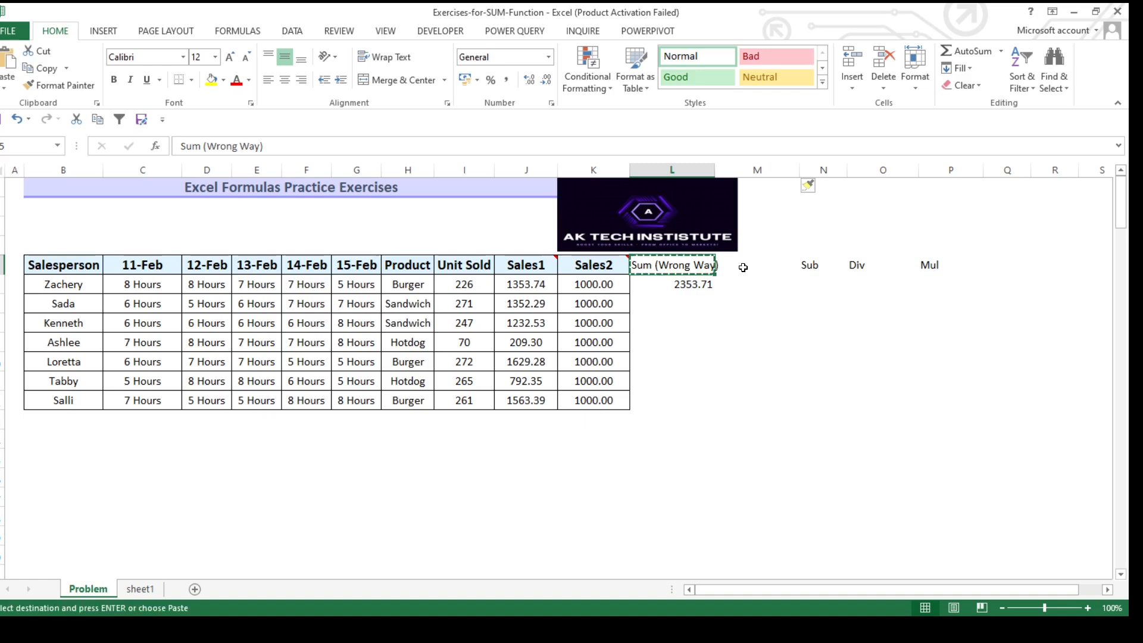
pyautogui.press('Right')
pyautogui.hotkey('ctrl', 'v')
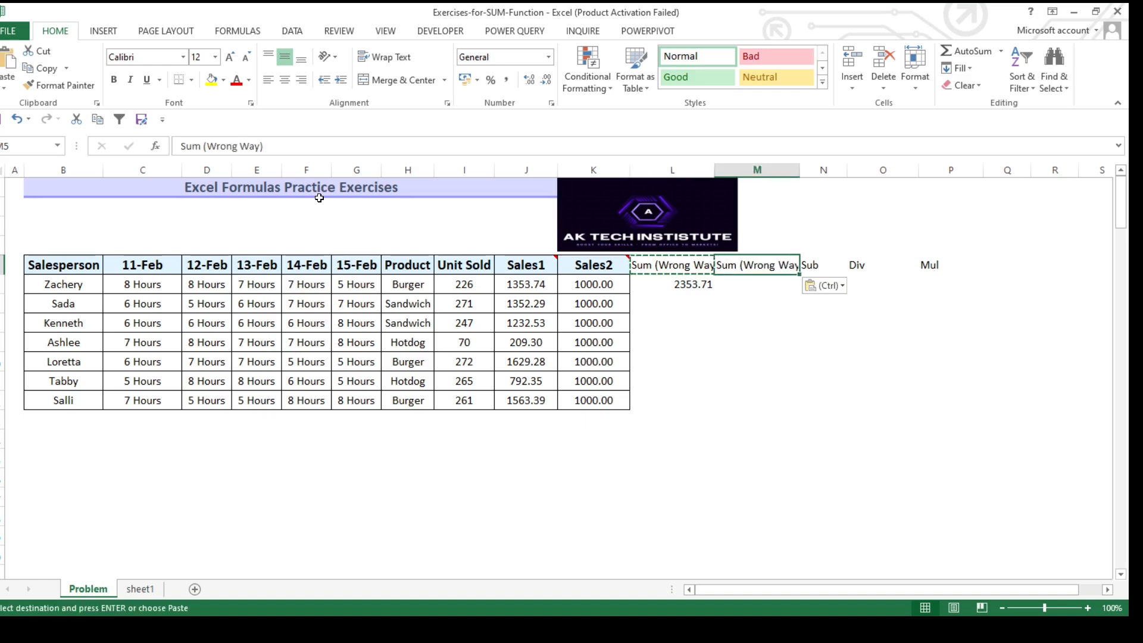
# - Change the copied heading in M5 to "Sum (Correct Way)"
pyautogui.doubleClick(227, 147)
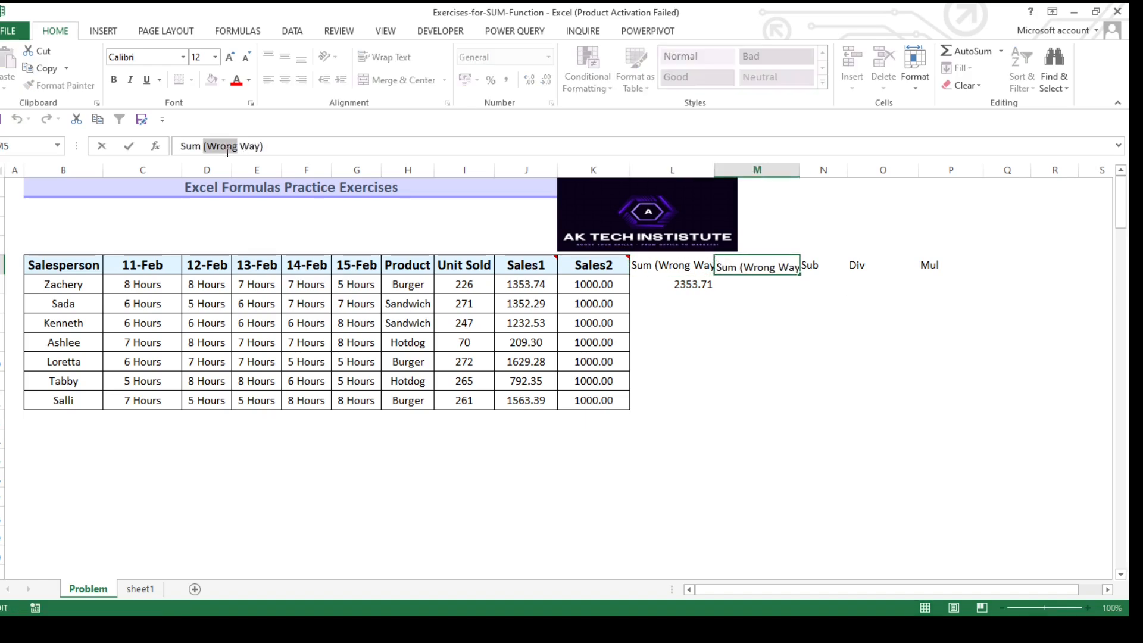
pyautogui.click(228, 148)
pyautogui.press('BackSpace')
pyautogui.press('BackSpace')
pyautogui.press('BackSpace')
pyautogui.press('BackSpace')
pyautogui.press('BackSpace')
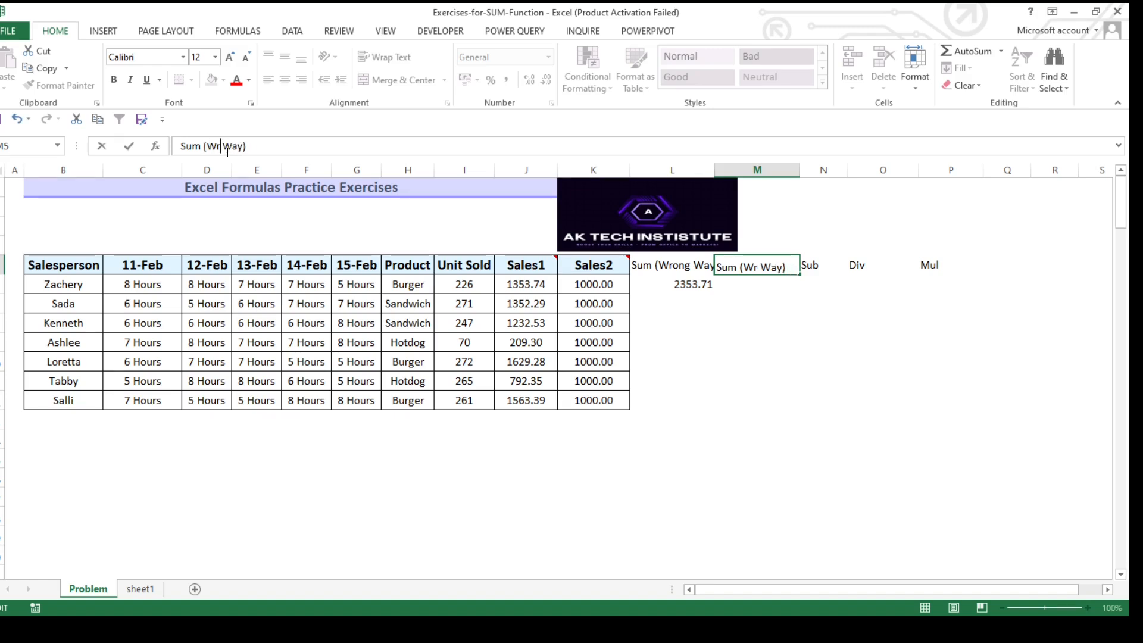
pyautogui.write('Correc')
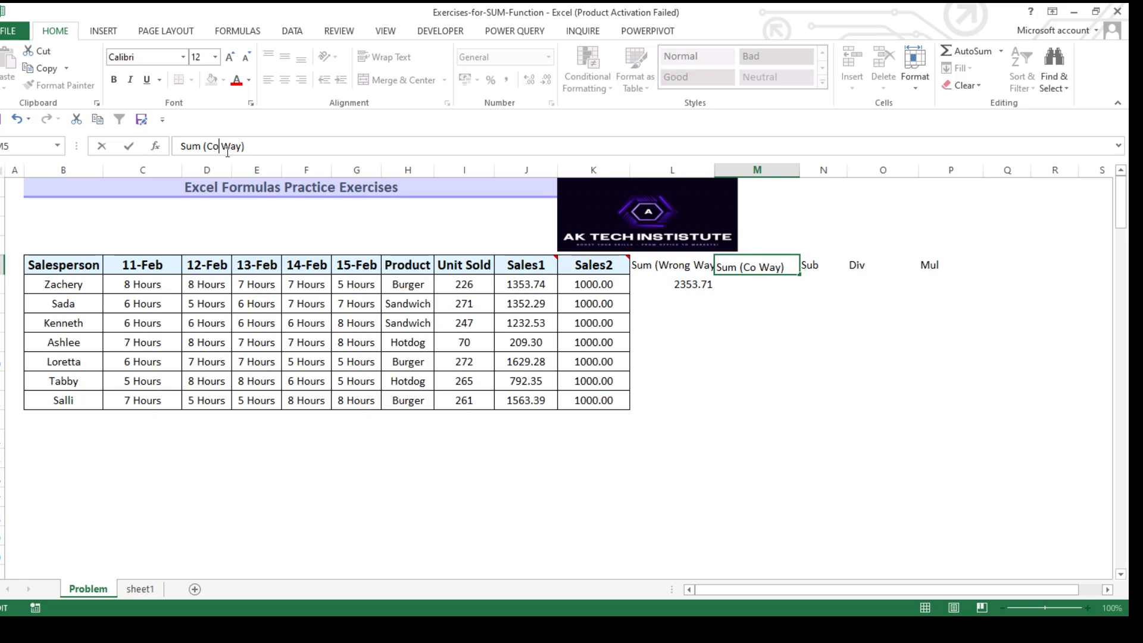
pyautogui.write('t')
pyautogui.press('Return')
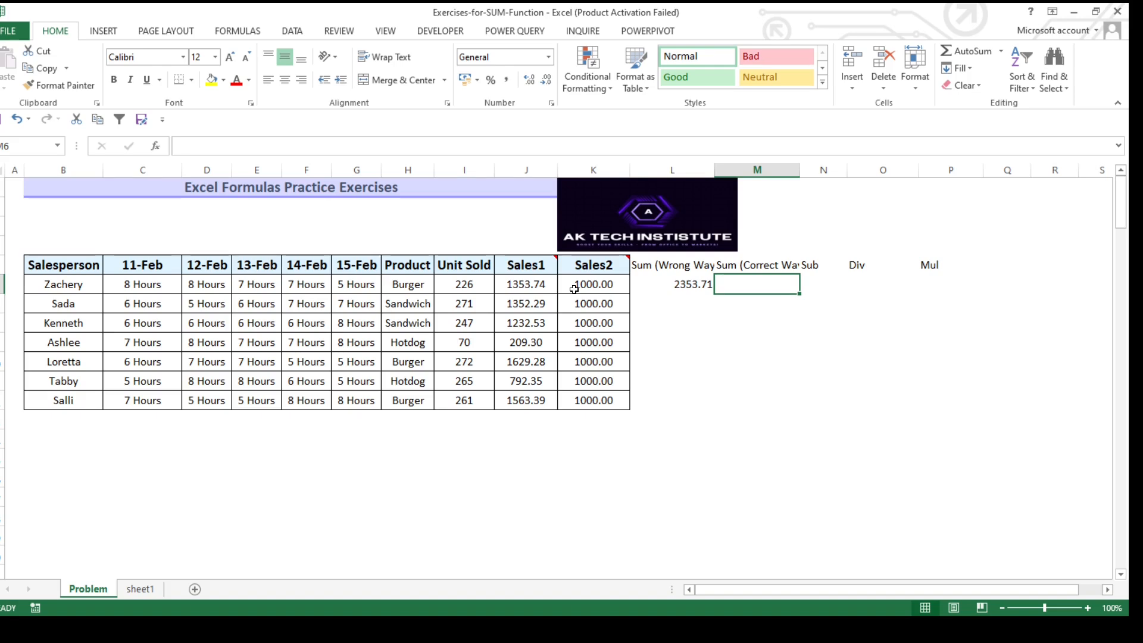
# - Enter the cell-reference formula =J6+K6 in M6 and compare it with the fixed-number sum in L6
pyautogui.write('=')
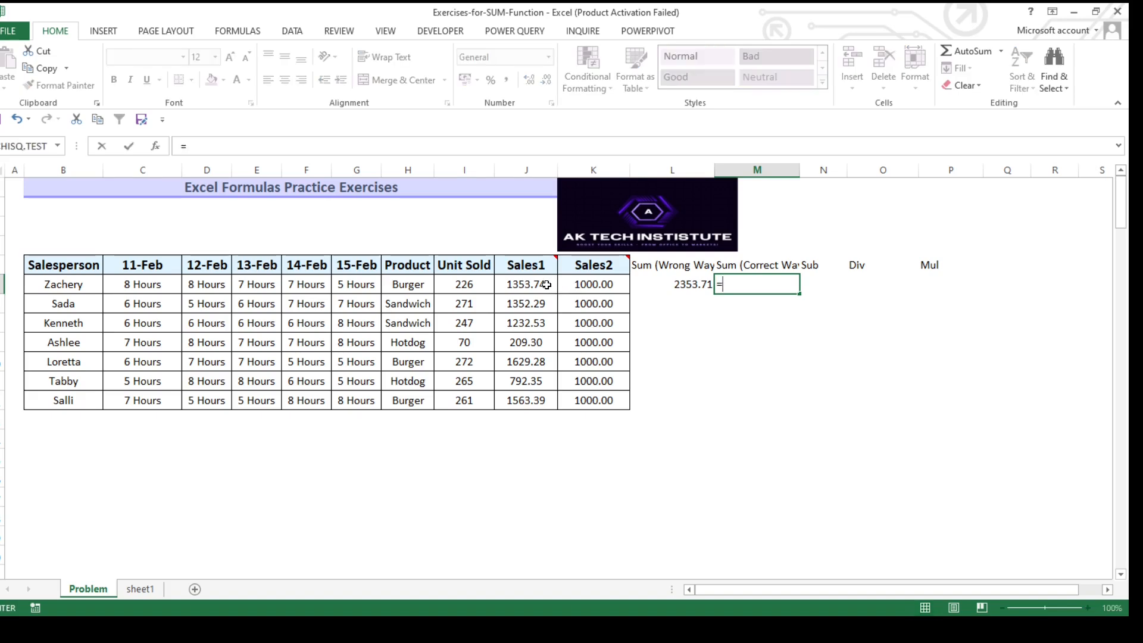
pyautogui.click(529, 284)
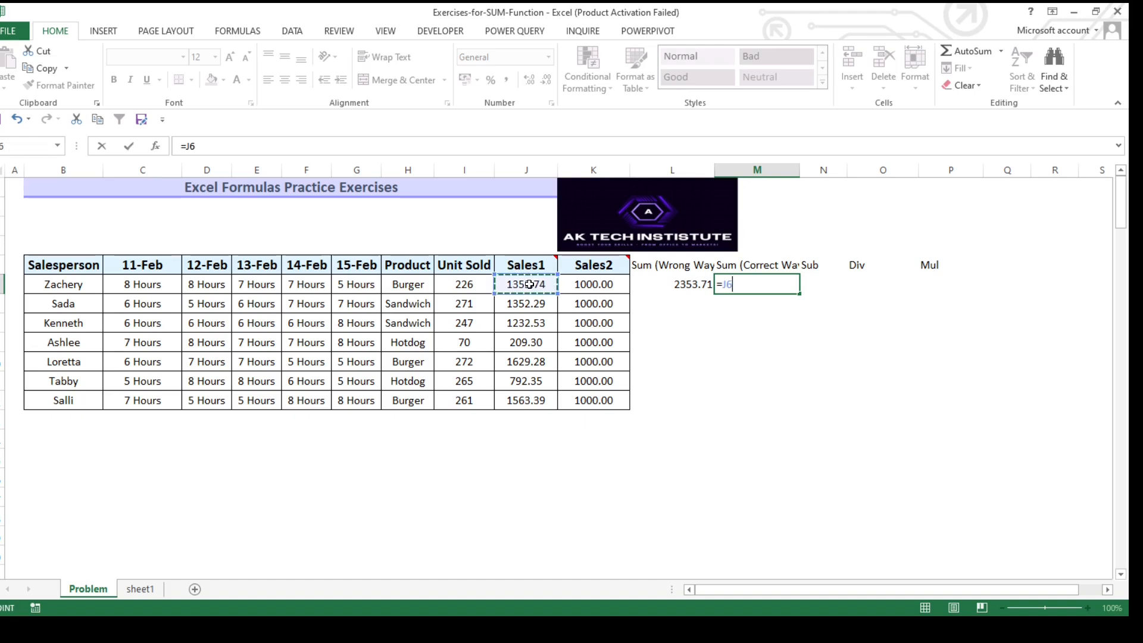
pyautogui.write('+')
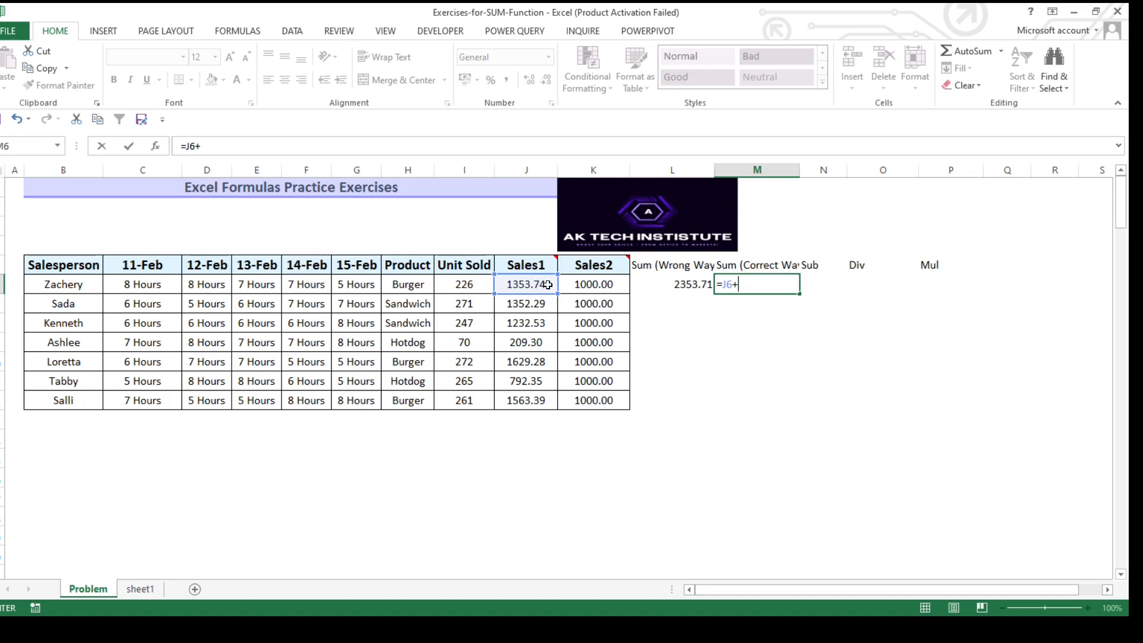
pyautogui.click(600, 284)
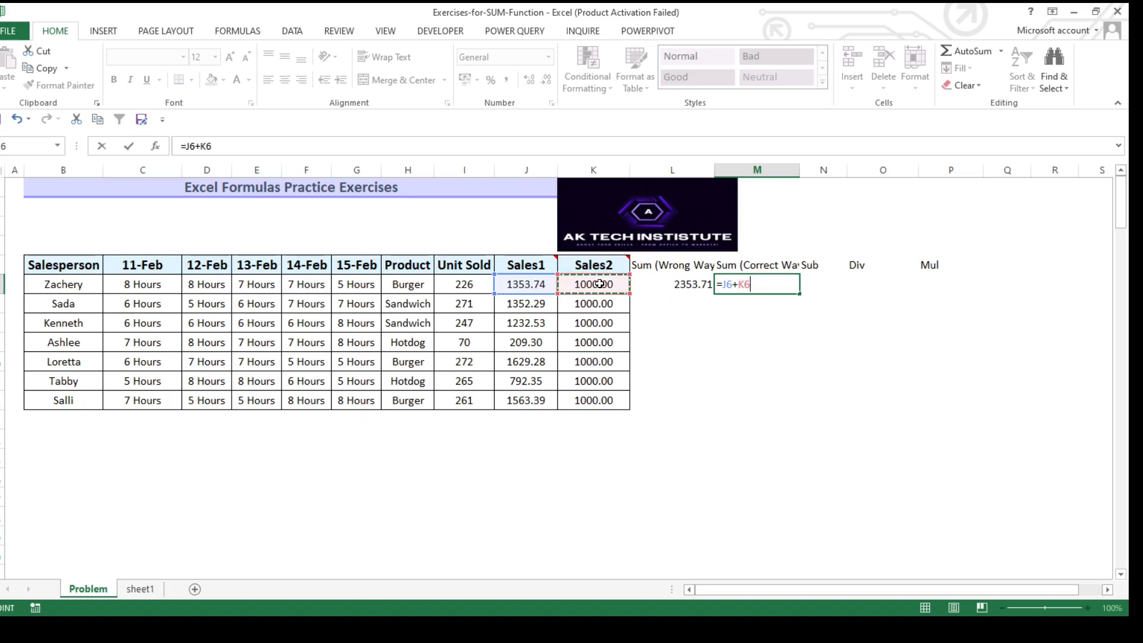
pyautogui.press('Return')
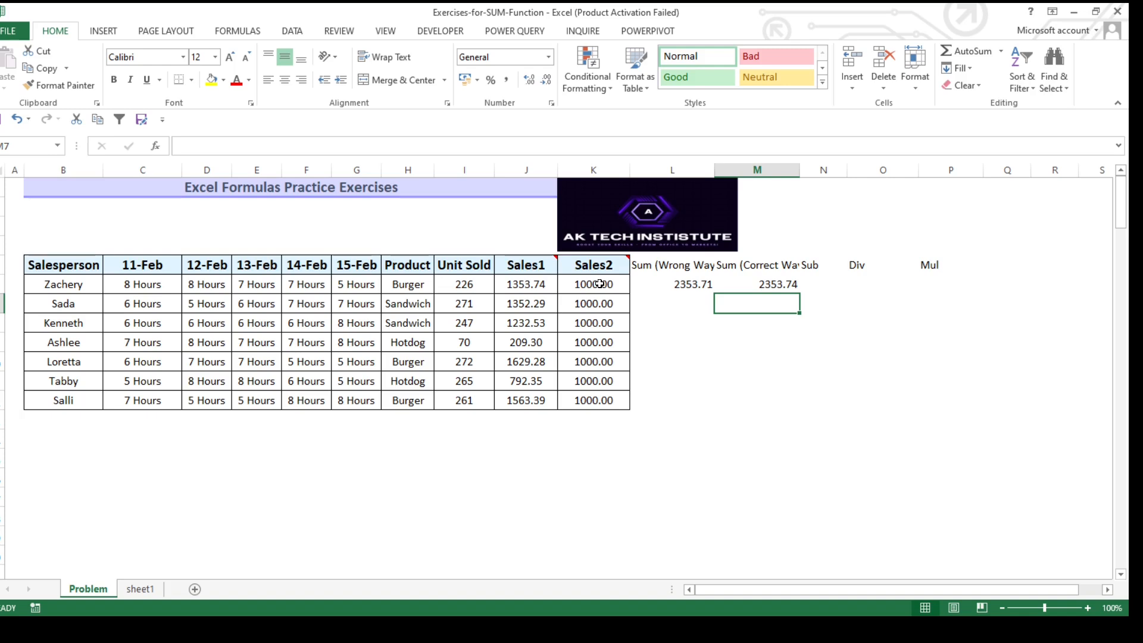
pyautogui.click(675, 286)
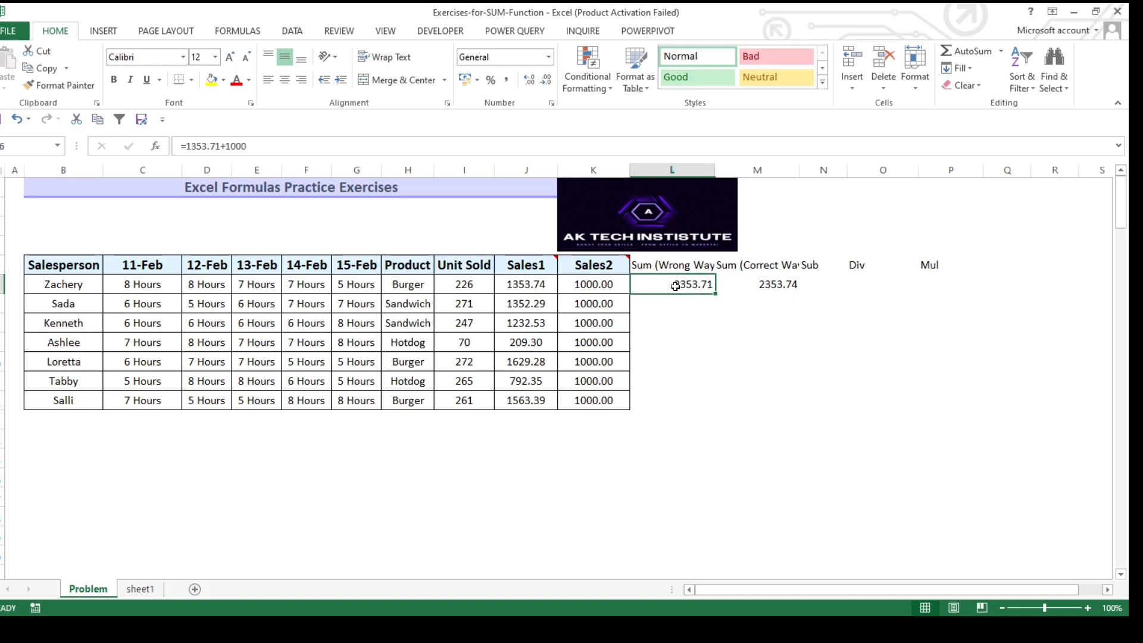
pyautogui.click(768, 286)
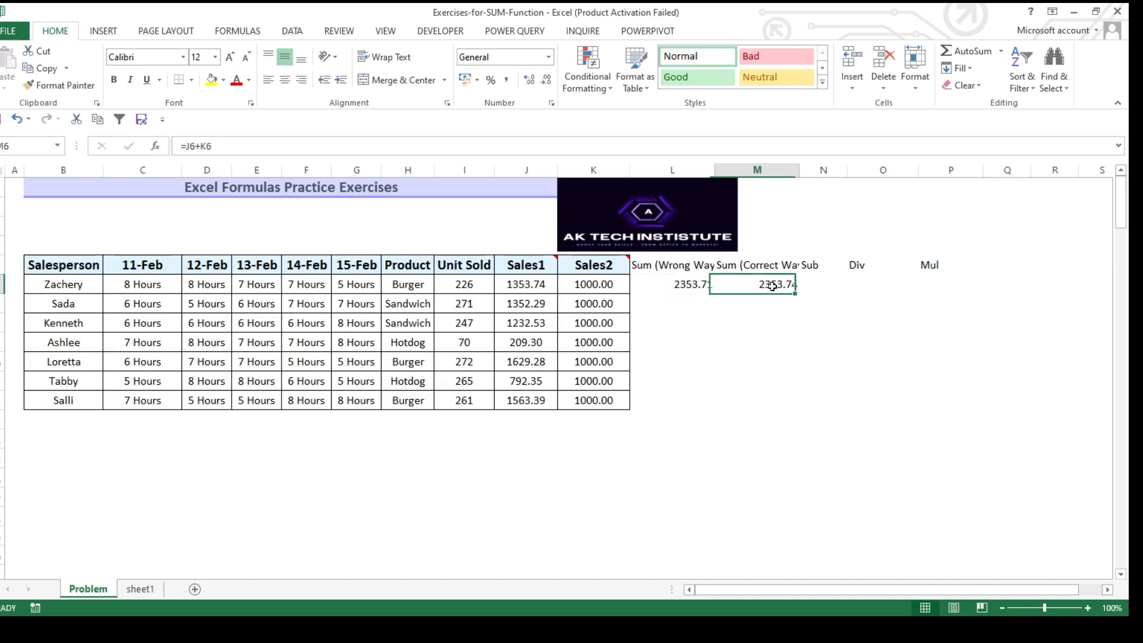
pyautogui.moveTo(671, 284); pyautogui.dragTo(773, 283)
pyautogui.click(687, 284)
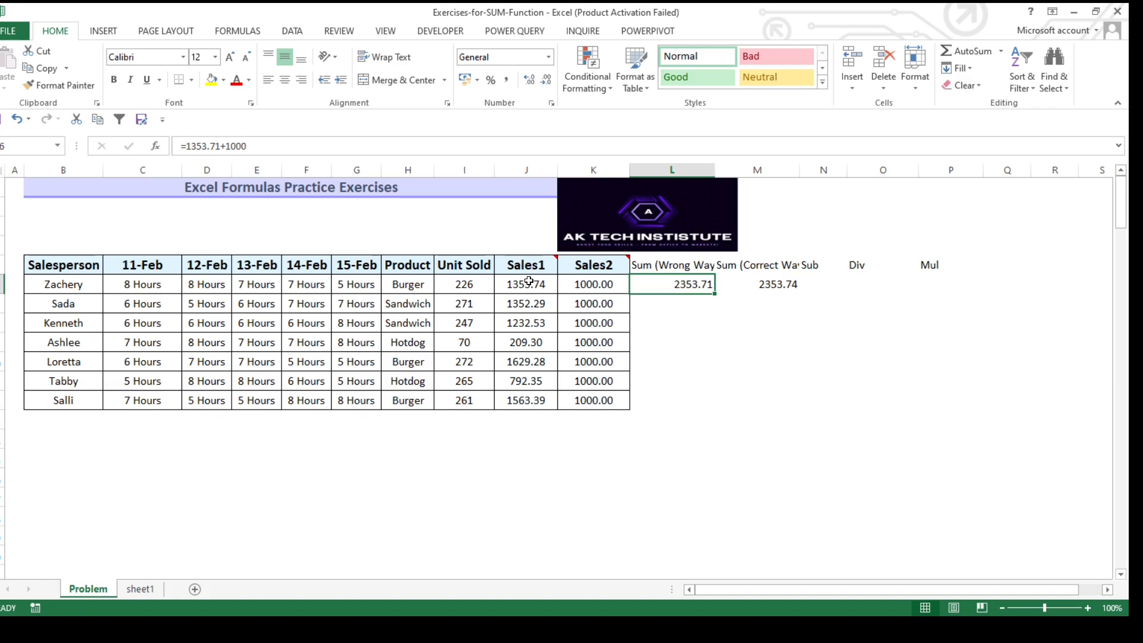
# - Set the first salesperson's Sales2 value in K6 to 1500 and check both sums and their formulas
pyautogui.click(587, 286)
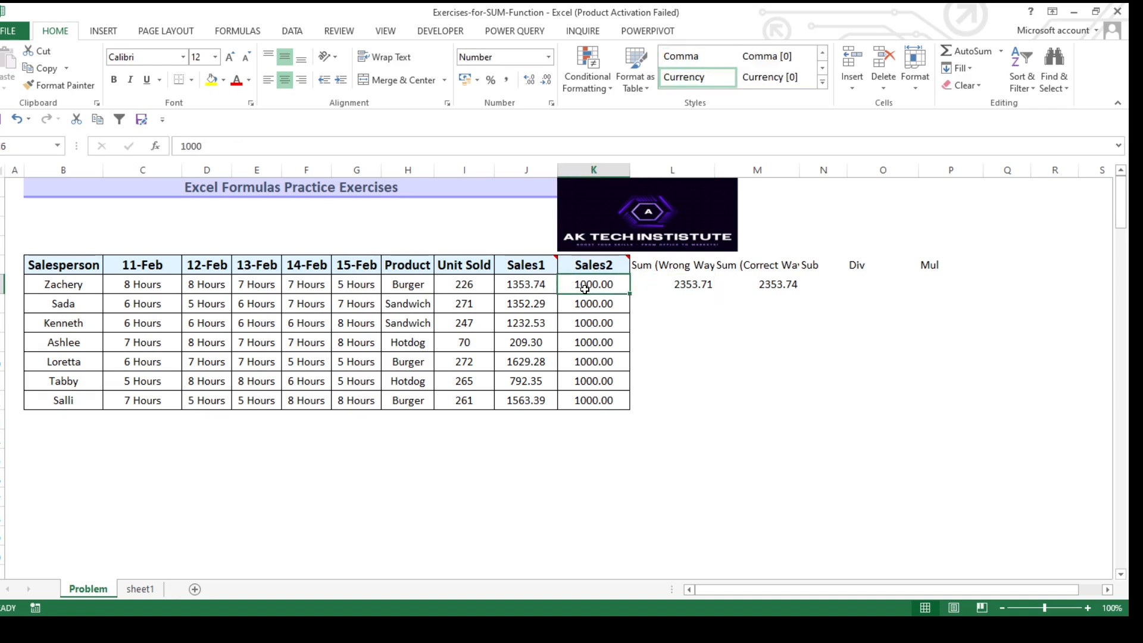
pyautogui.write('1500')
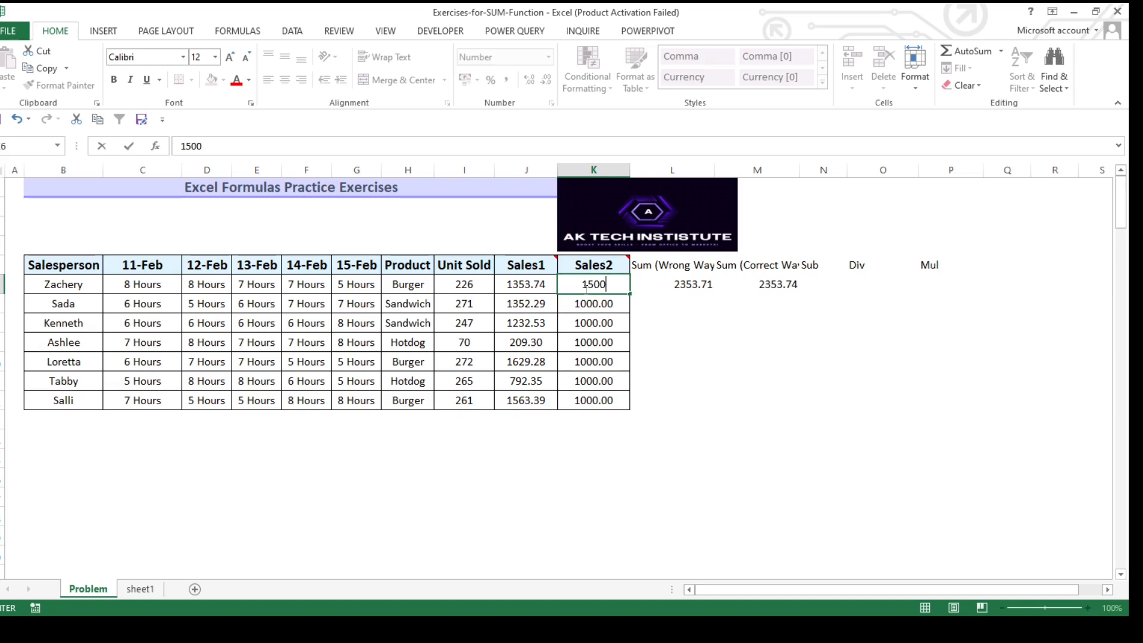
pyautogui.press('Return')
pyautogui.click(691, 284)
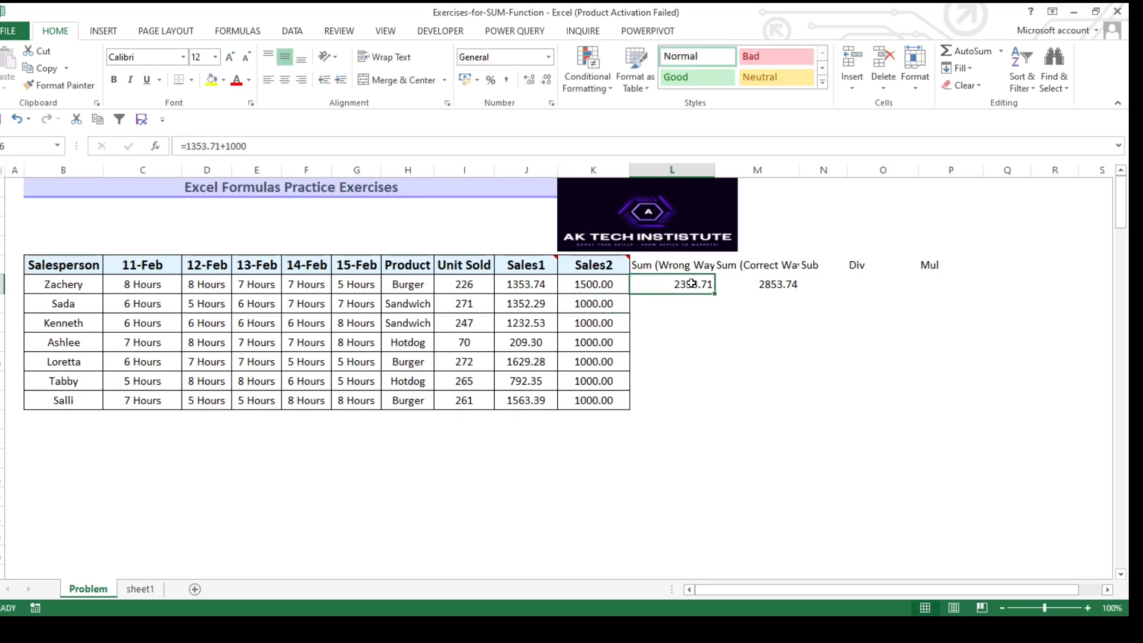
pyautogui.click(757, 286)
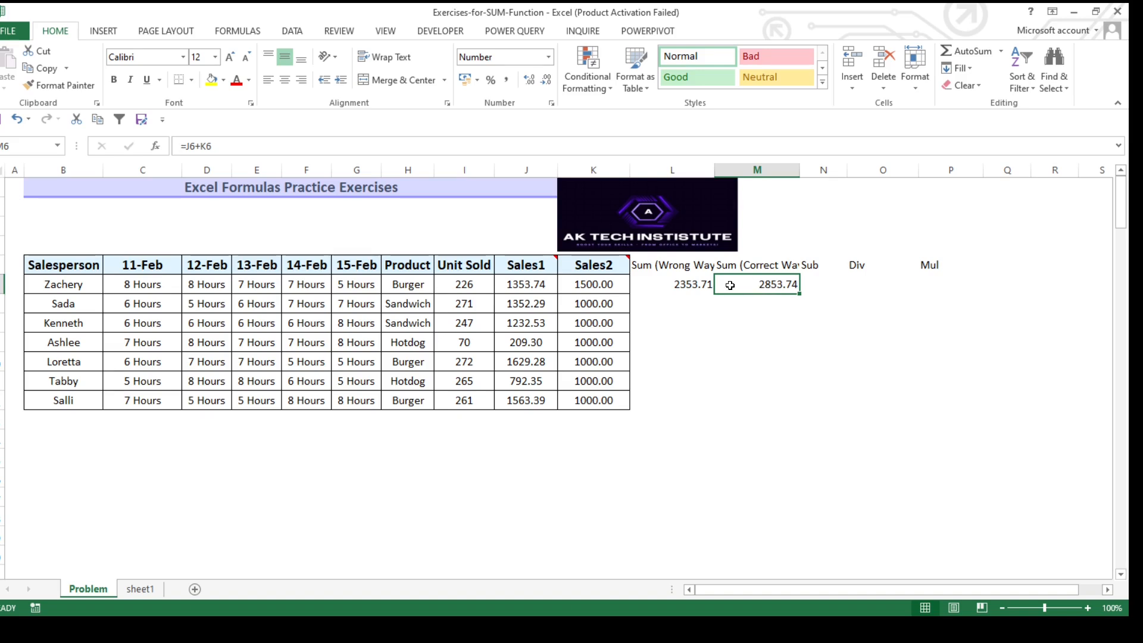
pyautogui.click(684, 285)
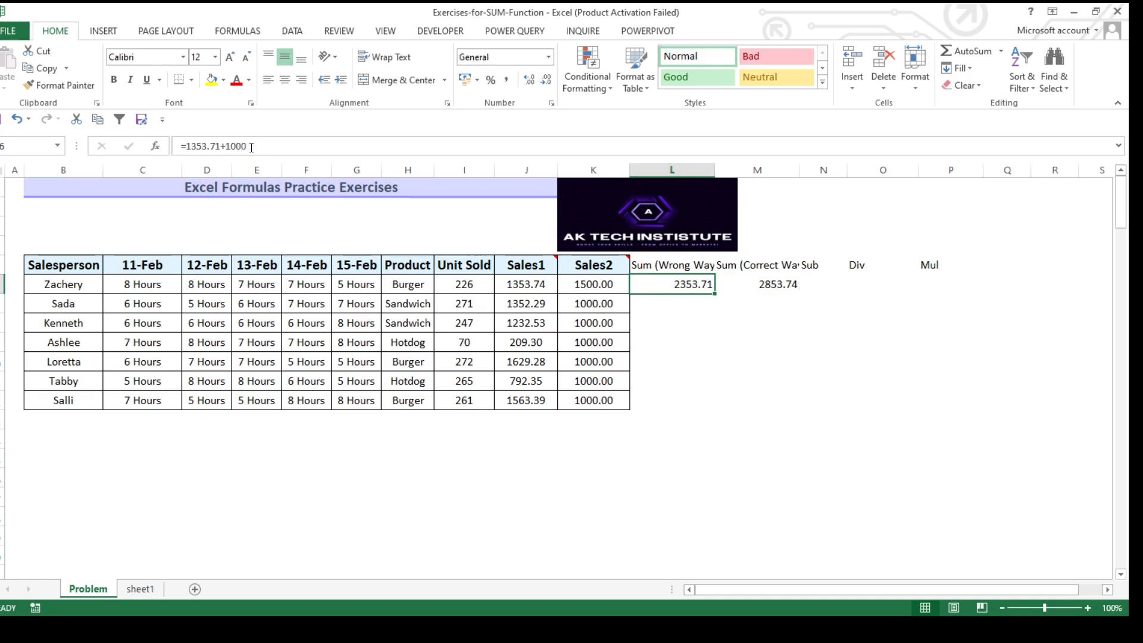
pyautogui.click(771, 285)
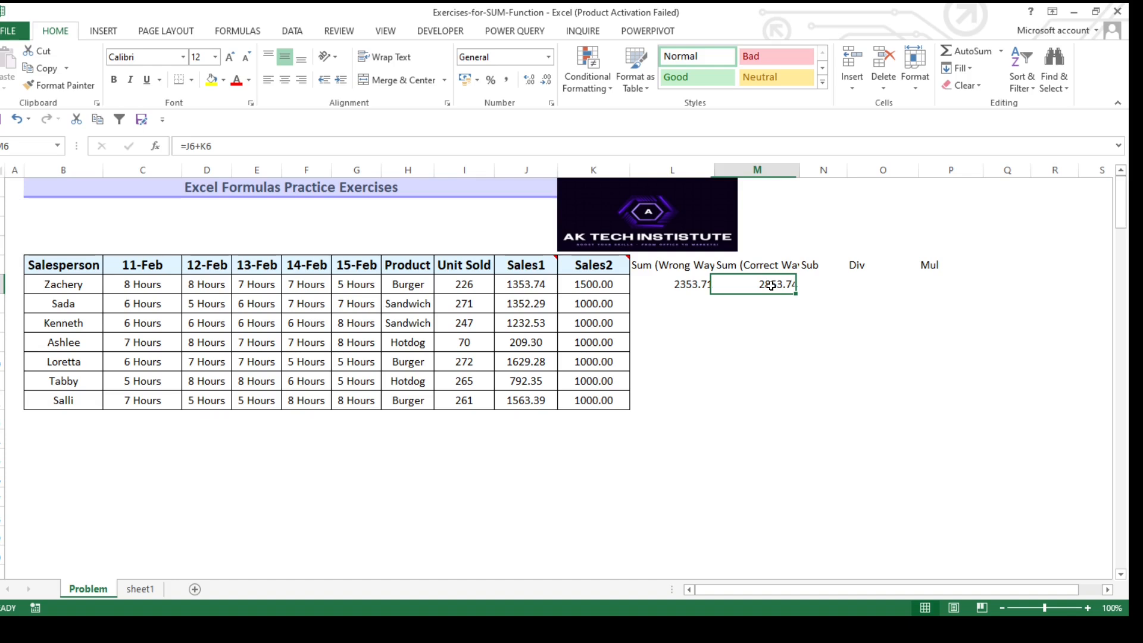
# - Set the first salesperson's Sales2 value in K6 to 1000 and auto-fit the width of column M to its heading
pyautogui.click(578, 285)
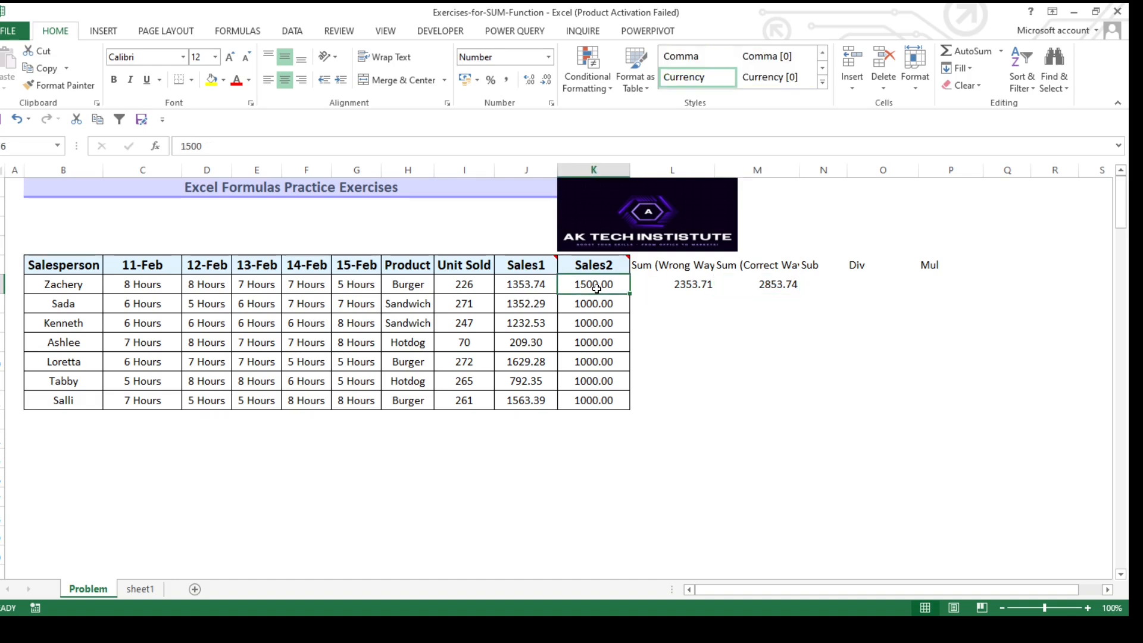
pyautogui.write('000')
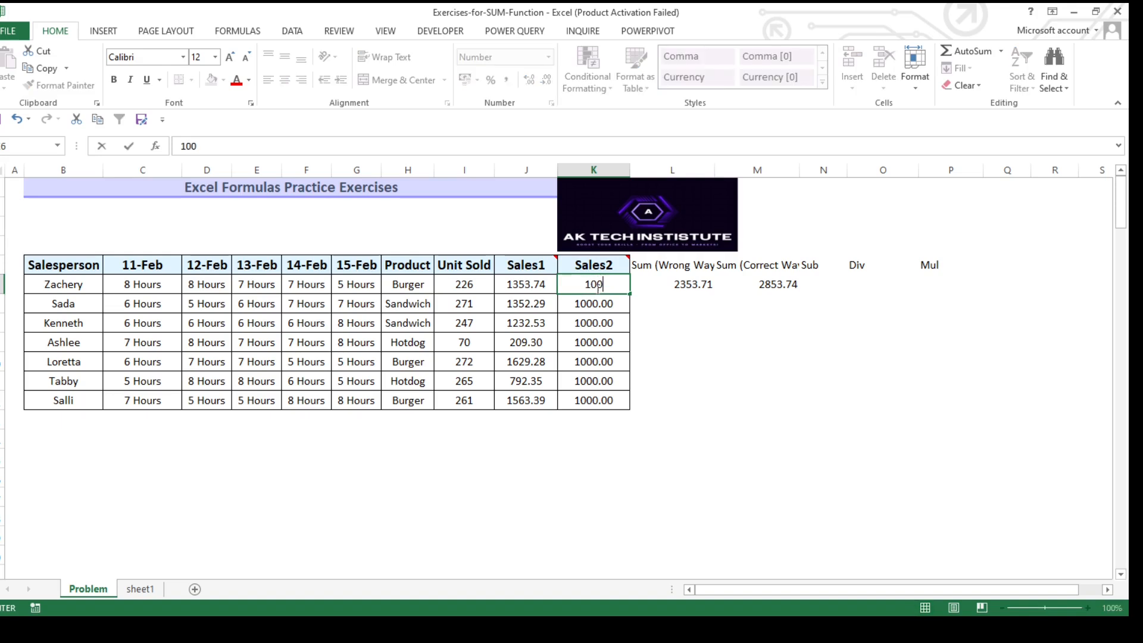
pyautogui.press('Return')
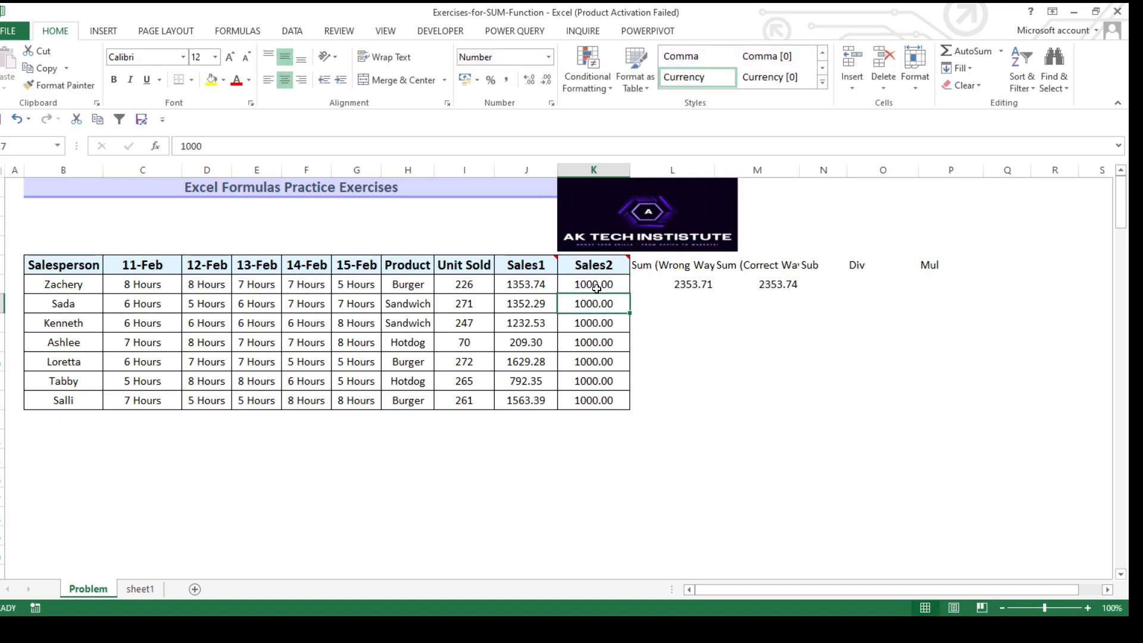
pyautogui.click(784, 282)
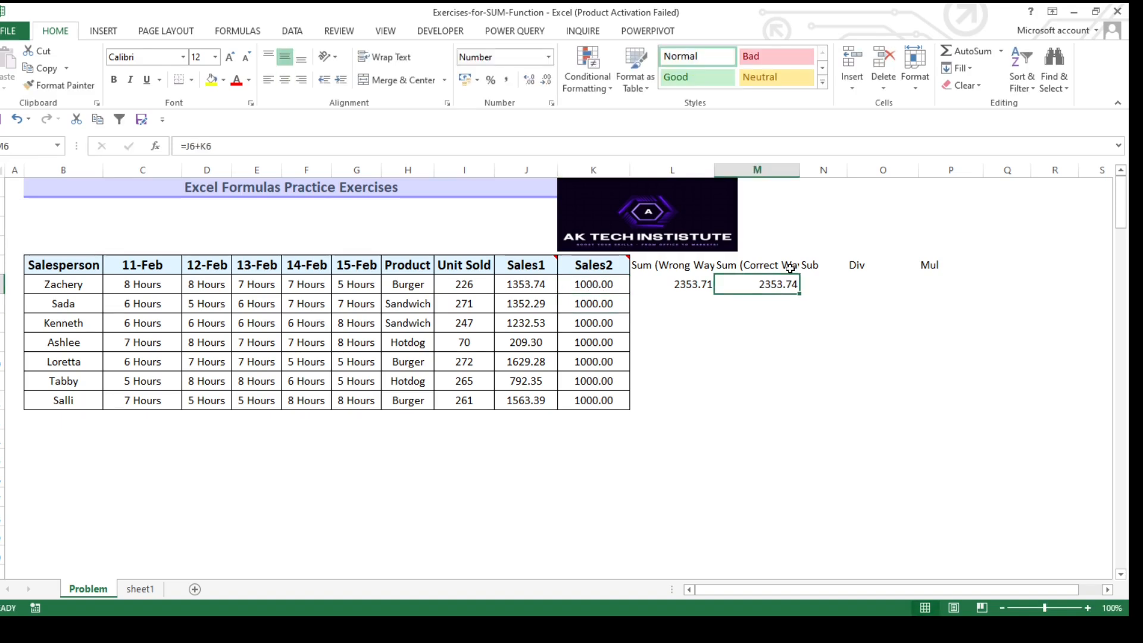
pyautogui.doubleClick(799, 173)
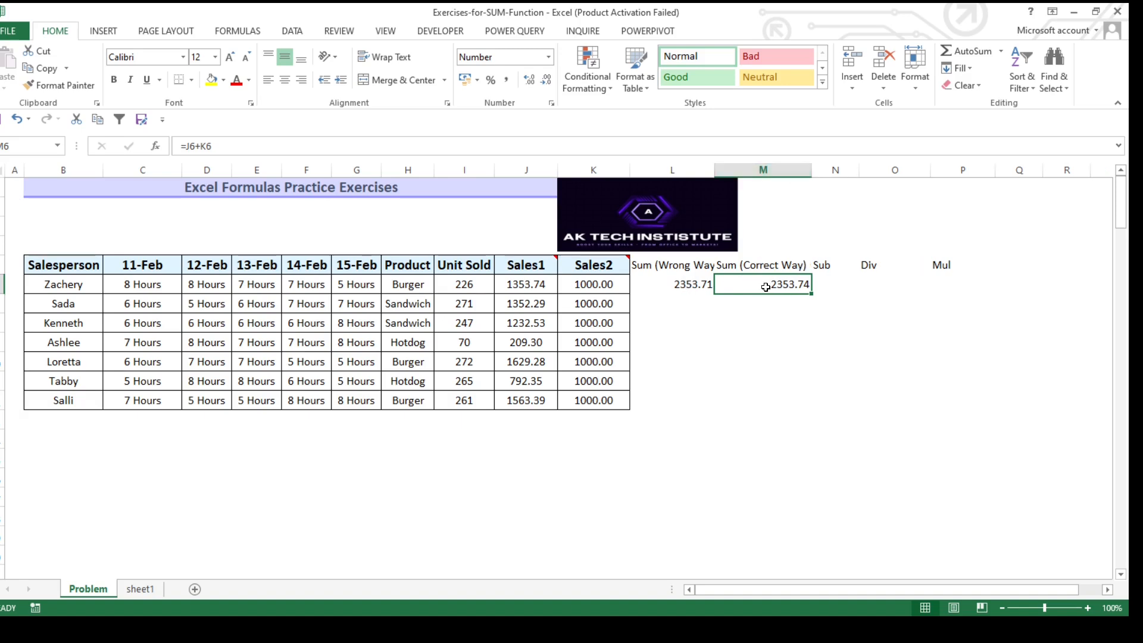
# - Fill the sum formula from M6 down through M12, compare it with the last row's sales, and undo the fill
pyautogui.moveTo(811, 296); pyautogui.dragTo(808, 410)
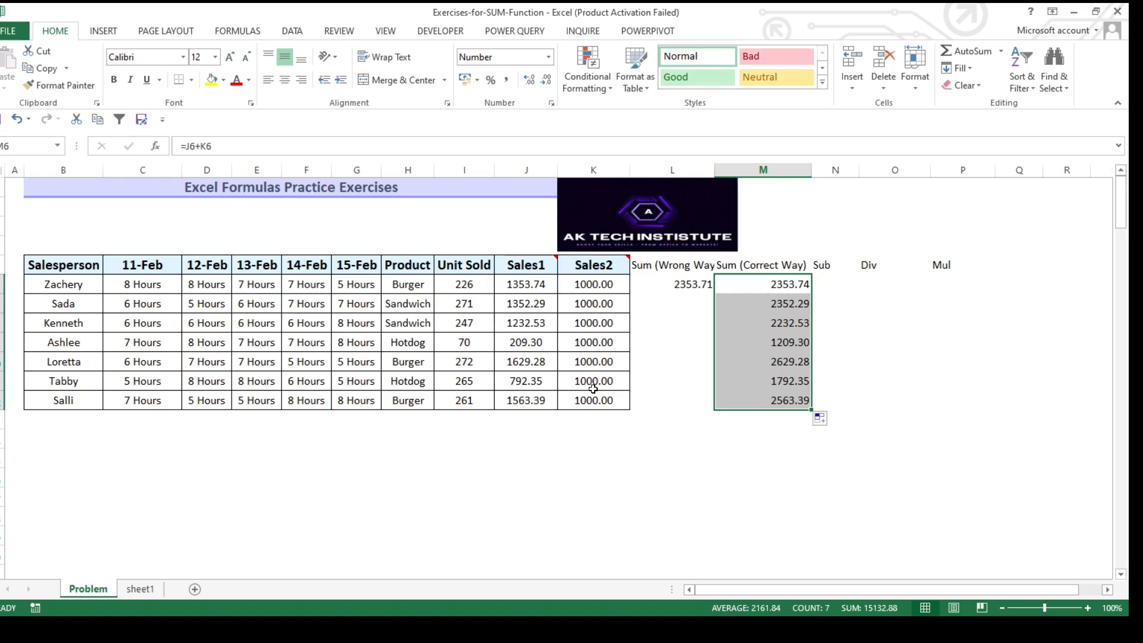
pyautogui.moveTo(521, 401); pyautogui.dragTo(591, 399)
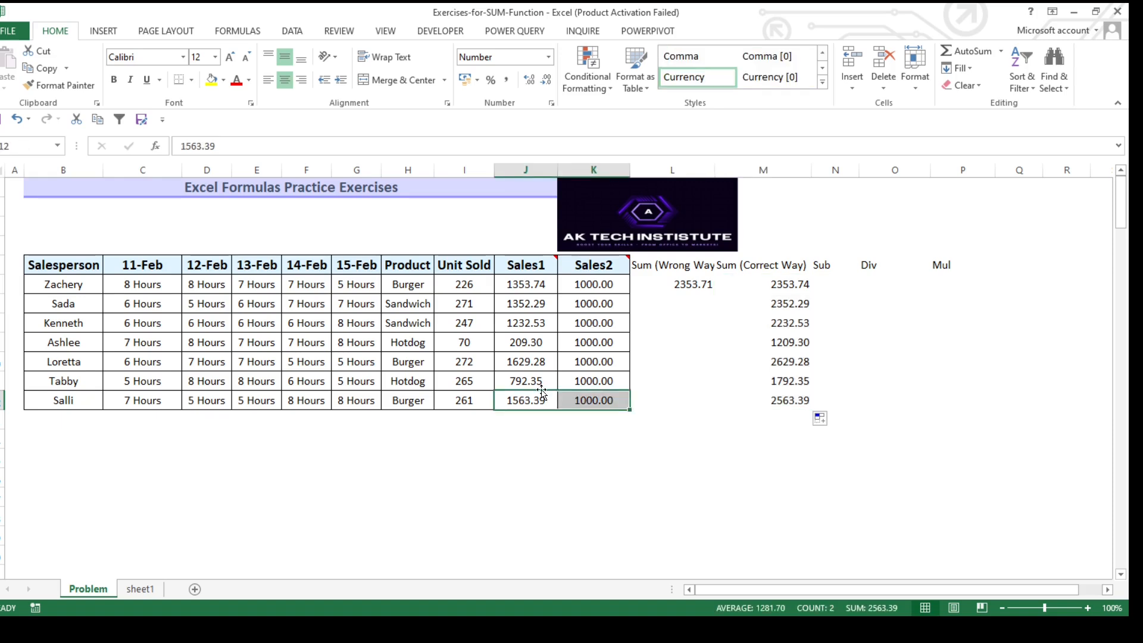
pyautogui.click(785, 290)
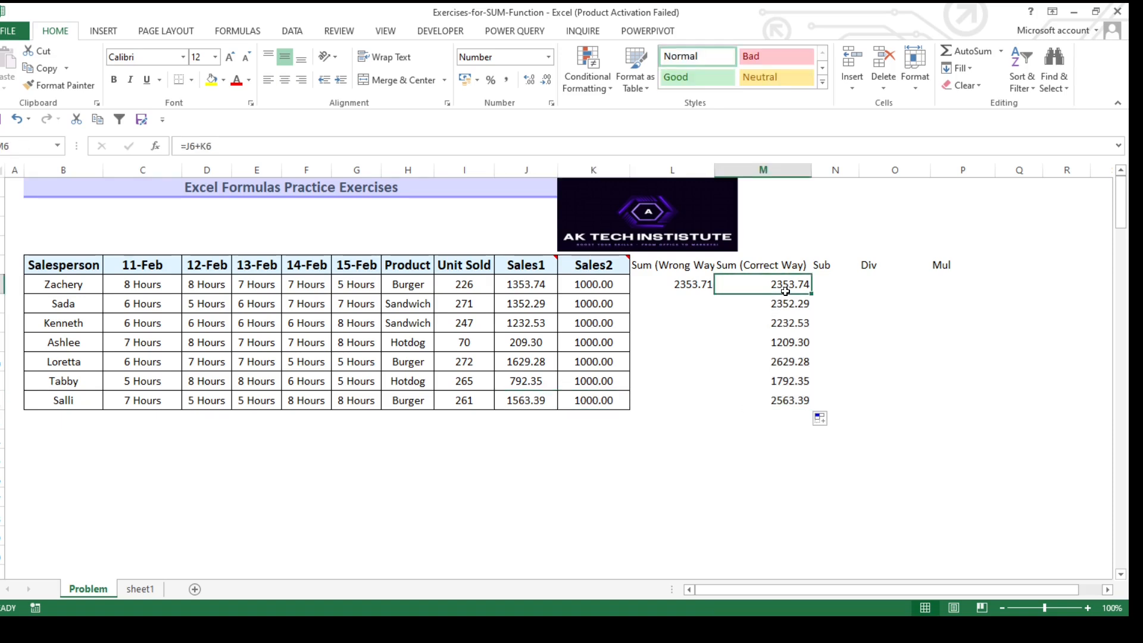
pyautogui.hotkey('ctrl', 'z')
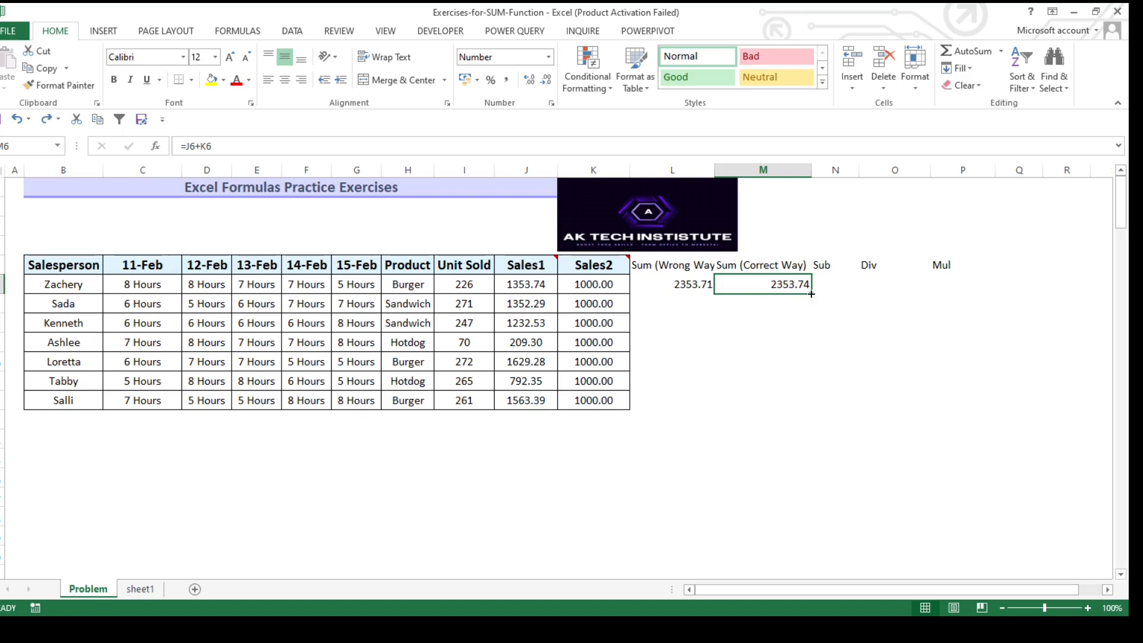
# - Auto-fill the cell-reference sum formula from M6 down to the last salesperson's row in M12
pyautogui.doubleClick(811, 294)
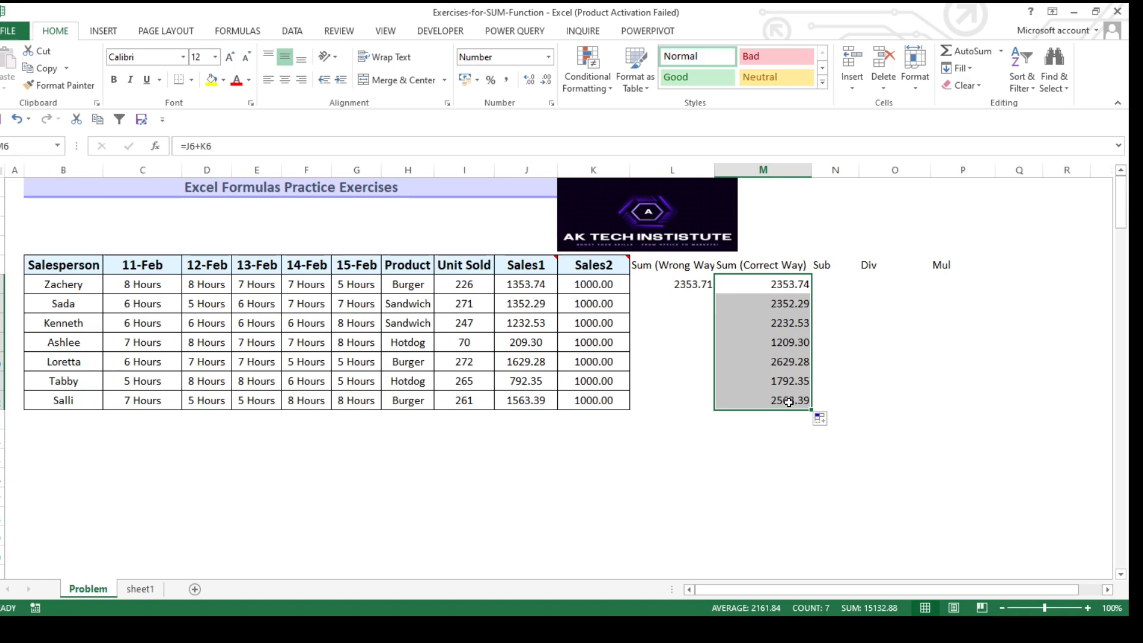
pyautogui.click(763, 266)
# - Color the wrong-way sum range L5:L12 red and the correct-way sum range M5:M12 green
pyautogui.moveTo(685, 266); pyautogui.dragTo(678, 401)
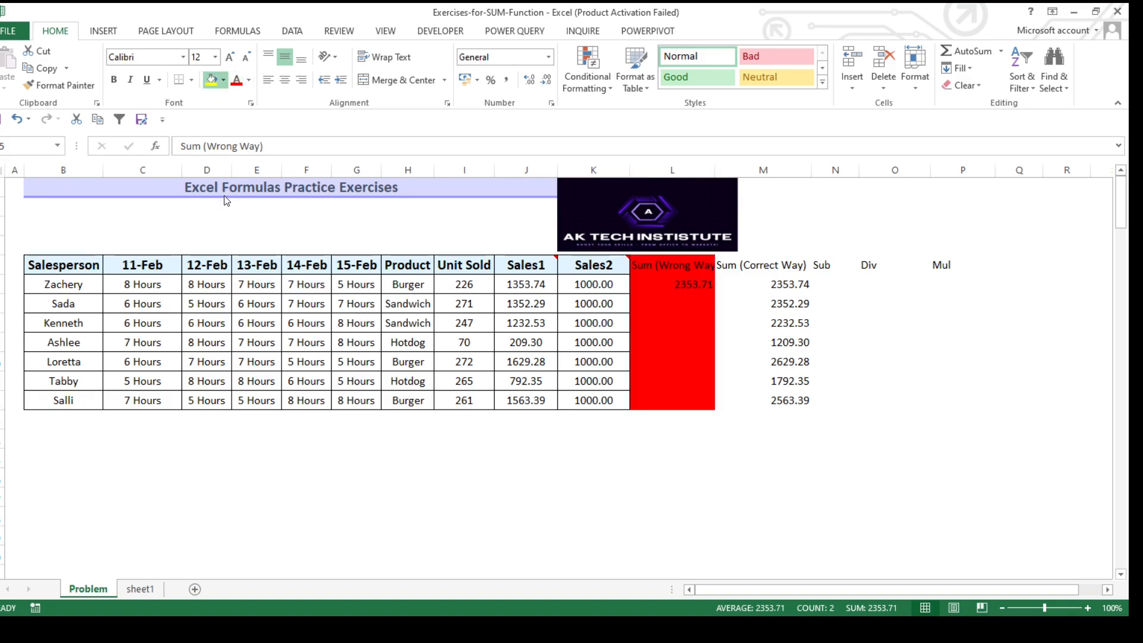
pyautogui.moveTo(744, 265); pyautogui.dragTo(784, 405)
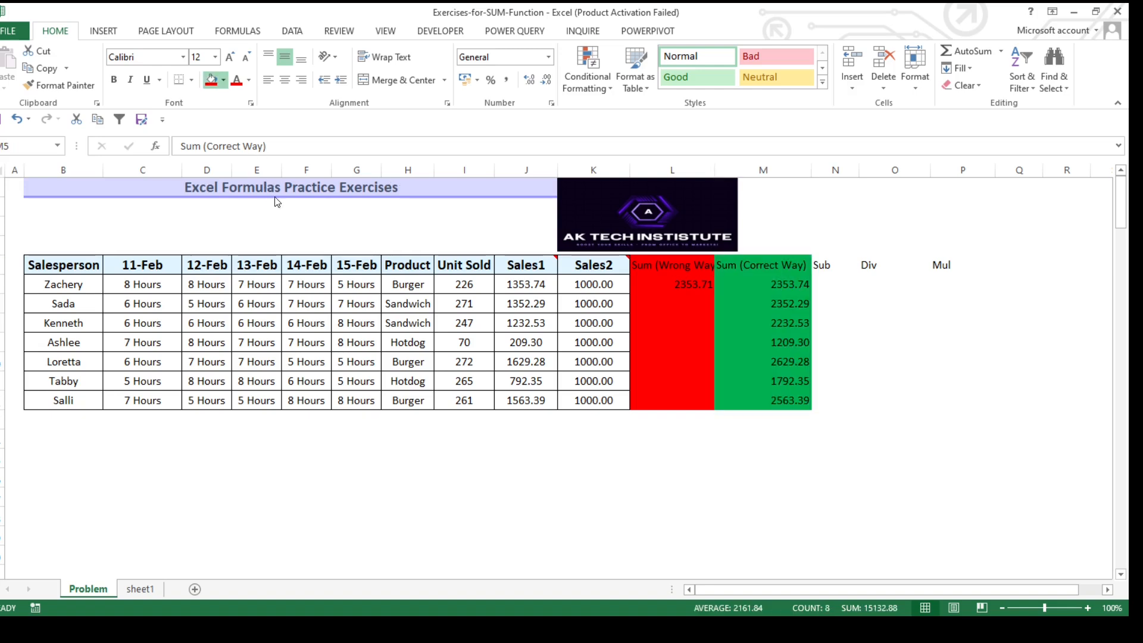
pyautogui.click(766, 320)
# - Enter the subtraction formula =J6-K6 in N6 under the Sub heading
pyautogui.click(827, 283)
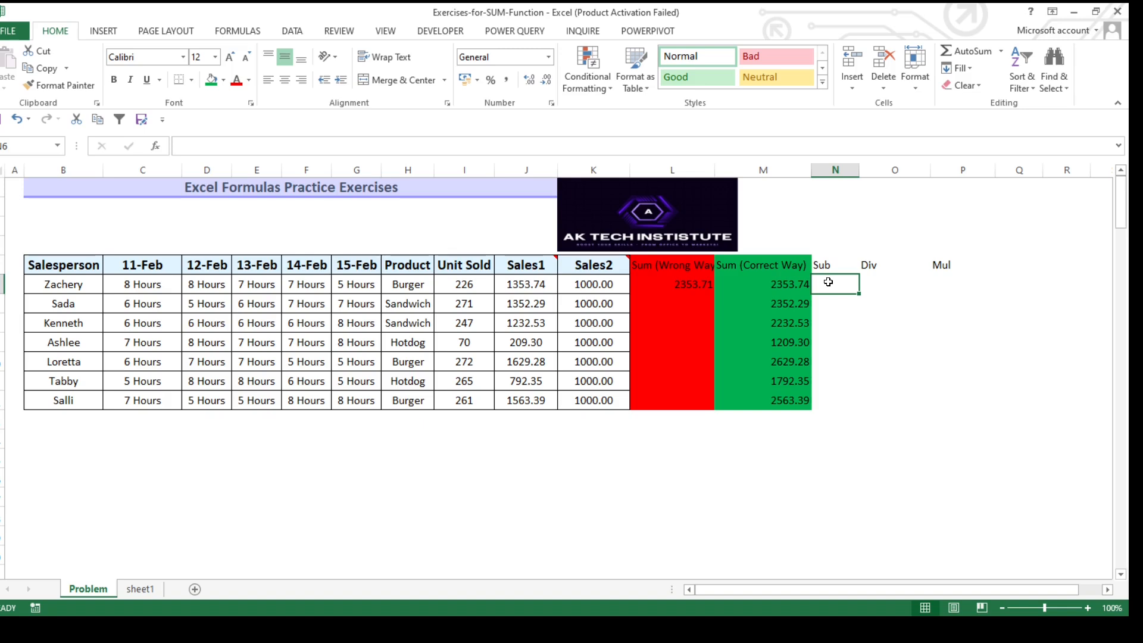
pyautogui.write('=')
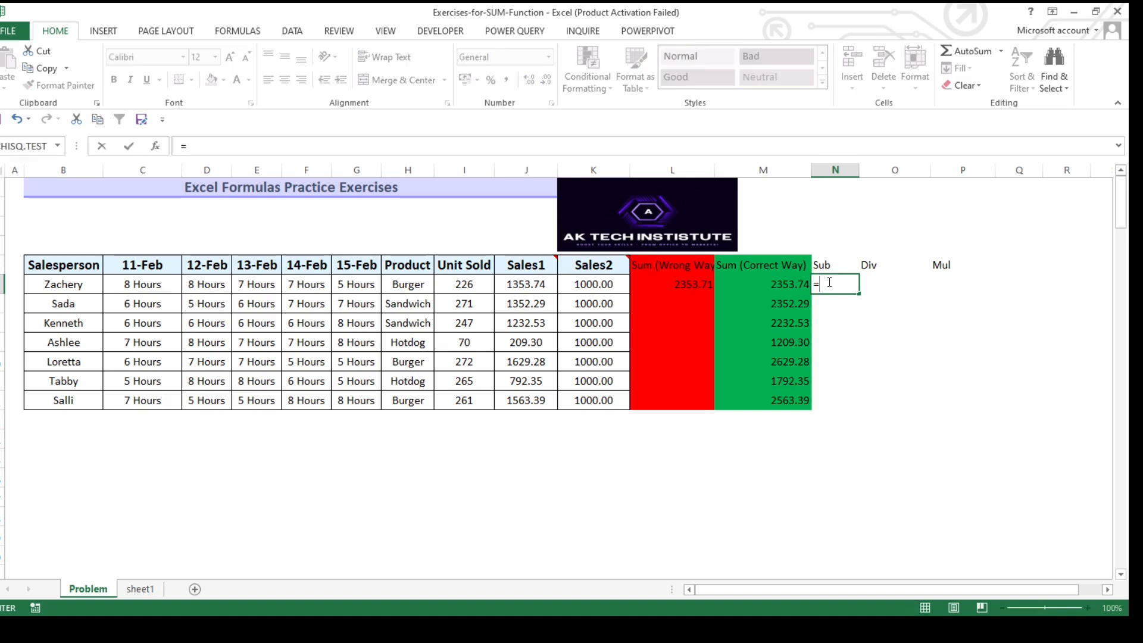
pyautogui.click(522, 285)
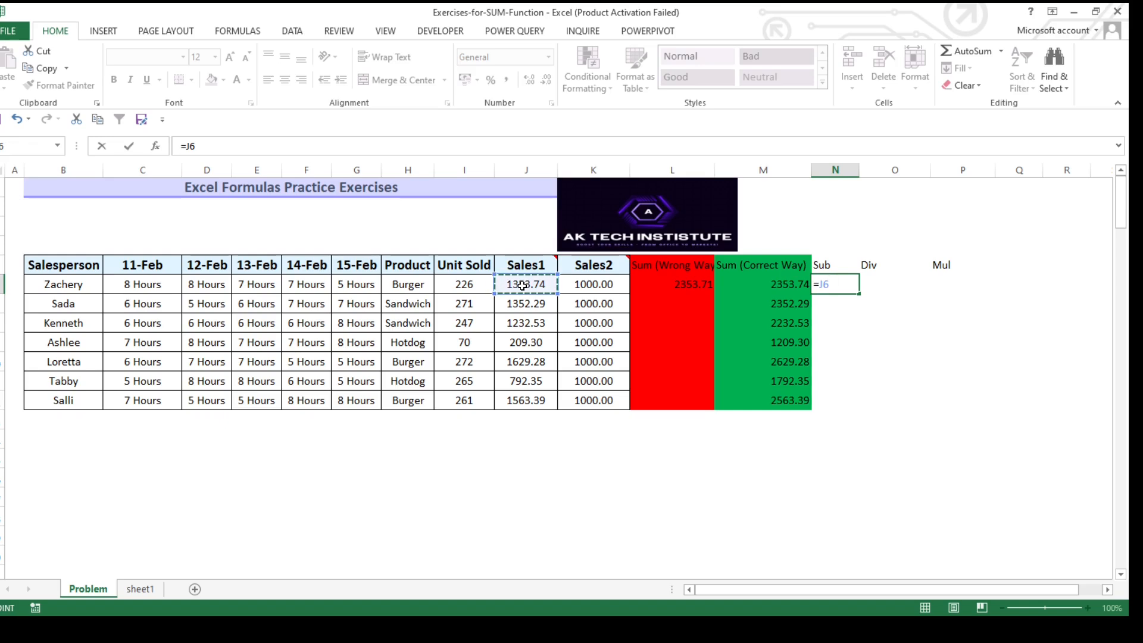
pyautogui.write('-')
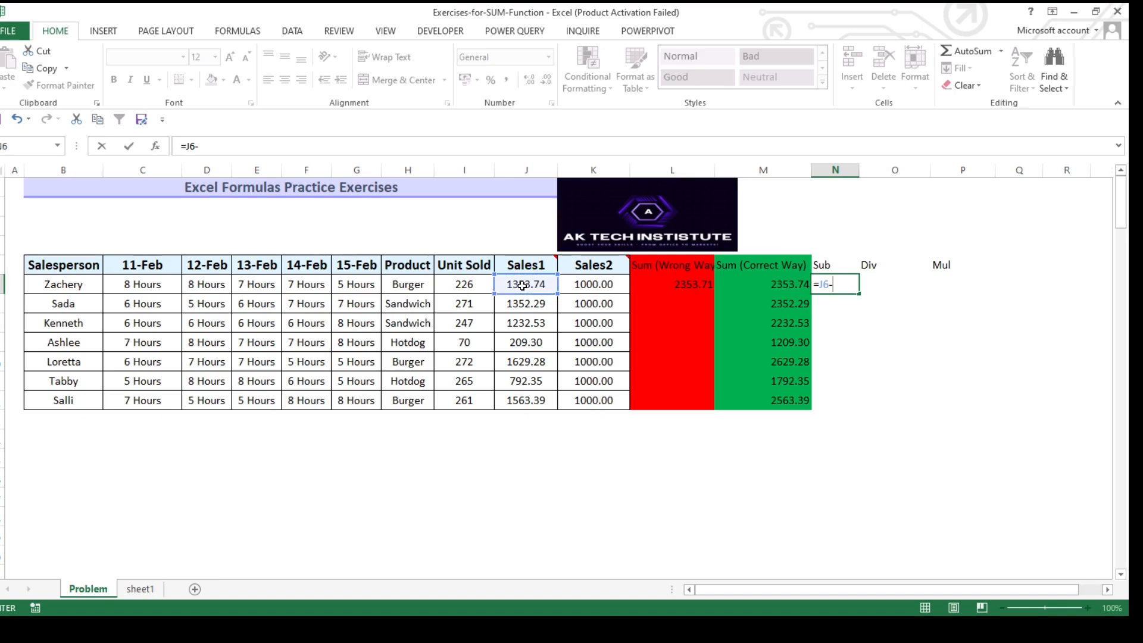
pyautogui.click(588, 288)
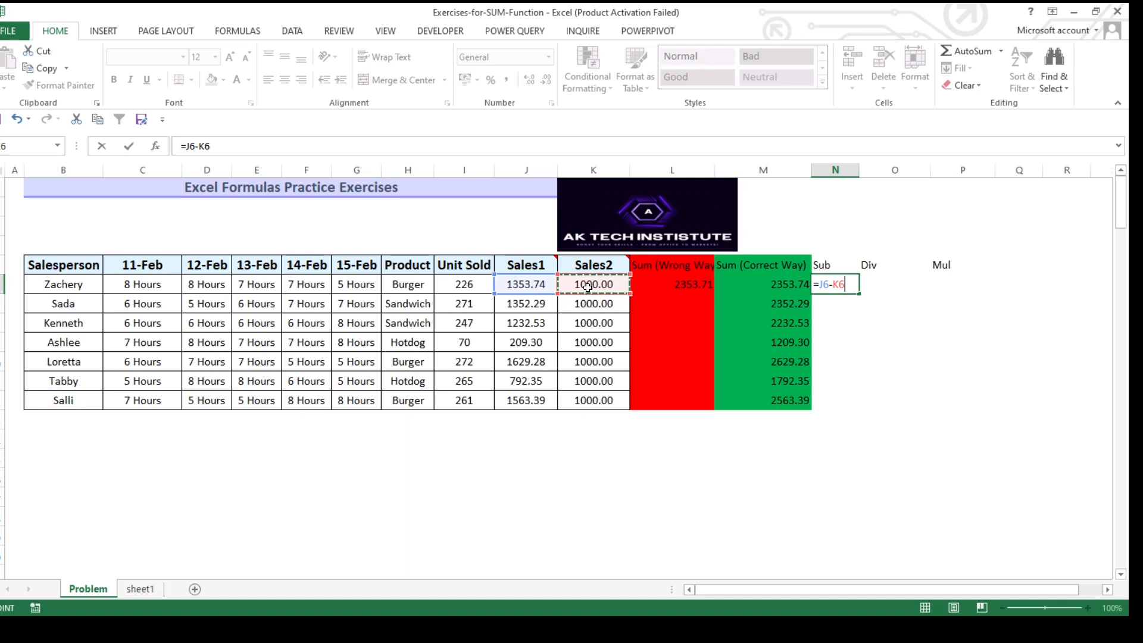
pyautogui.press('Return')
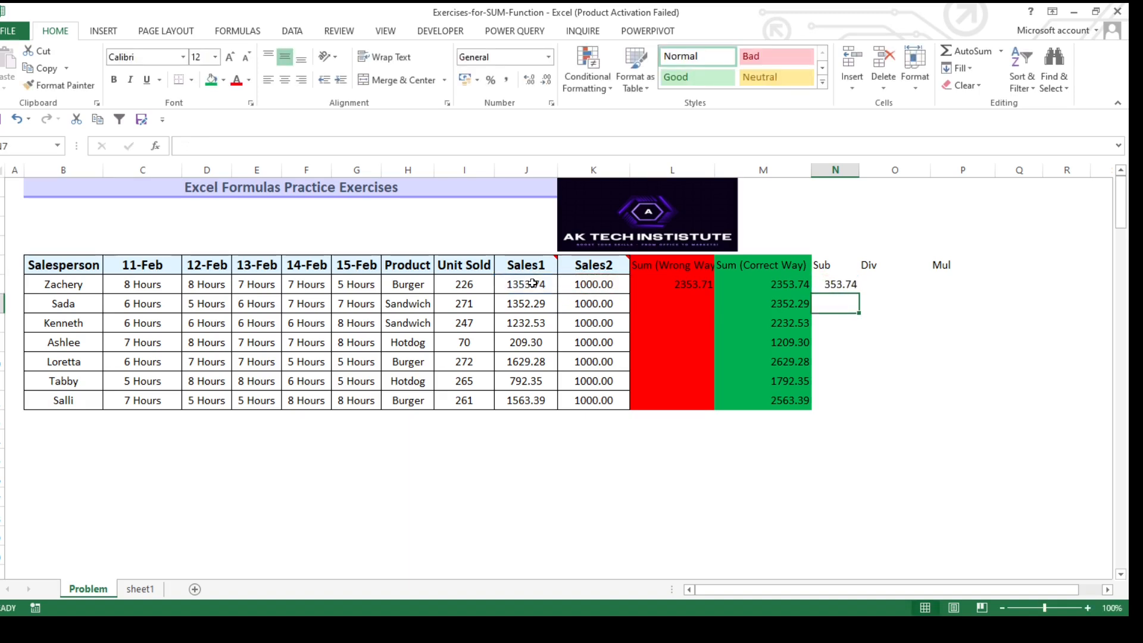
# - Check the first row's Sales1 and Sales2 values, and auto-fill the subtraction formula from N6 down to N12
pyautogui.moveTo(530, 284); pyautogui.dragTo(589, 284)
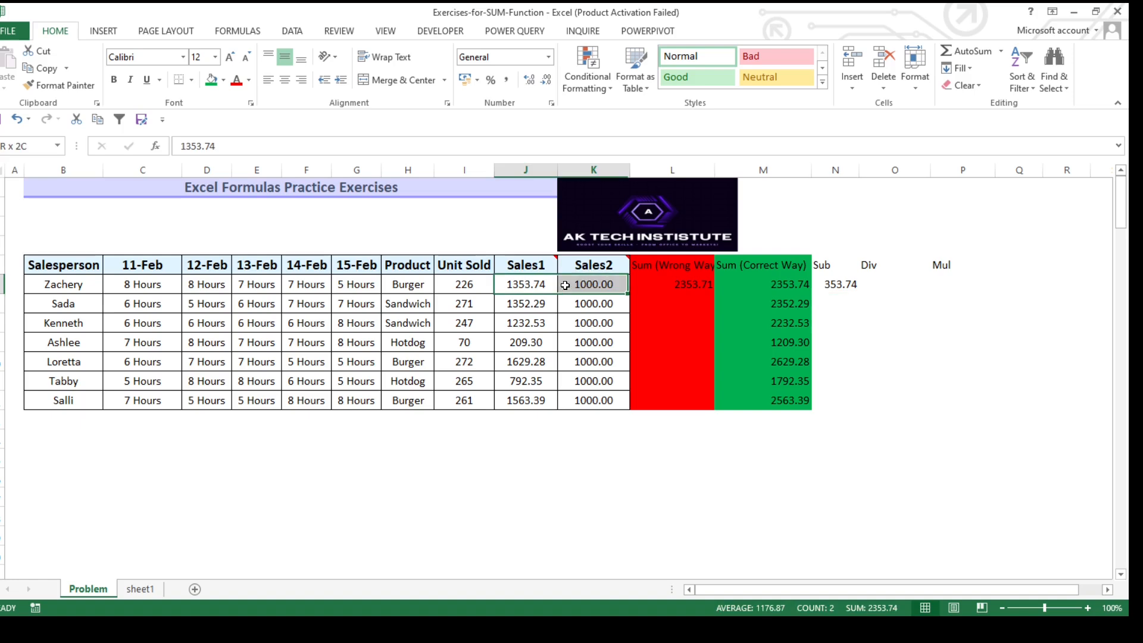
pyautogui.click(841, 286)
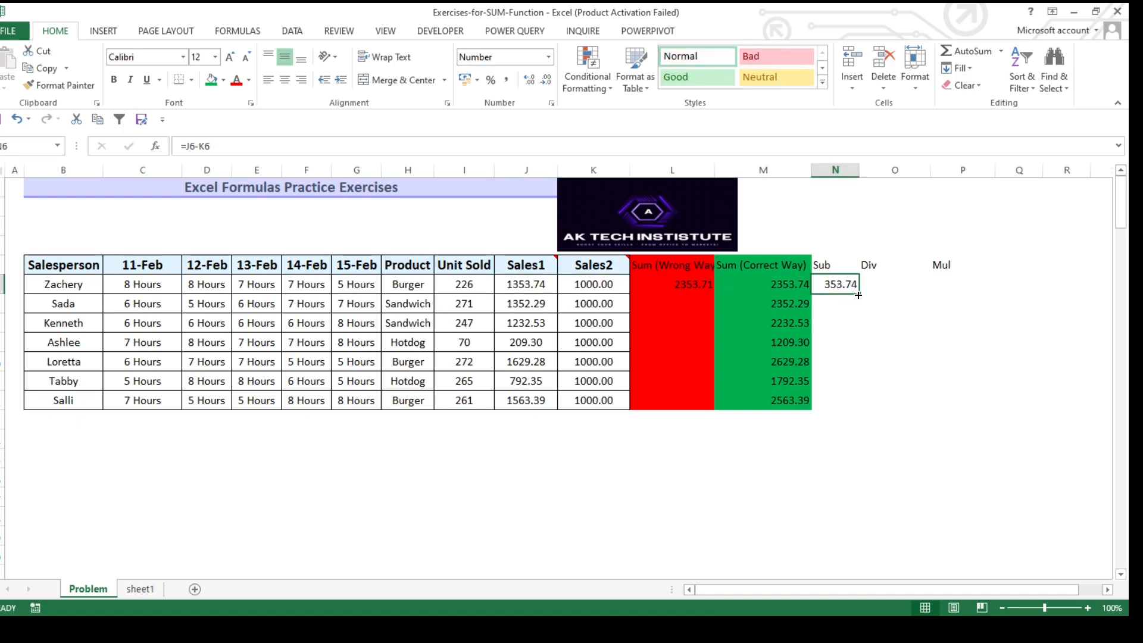
pyautogui.doubleClick(858, 294)
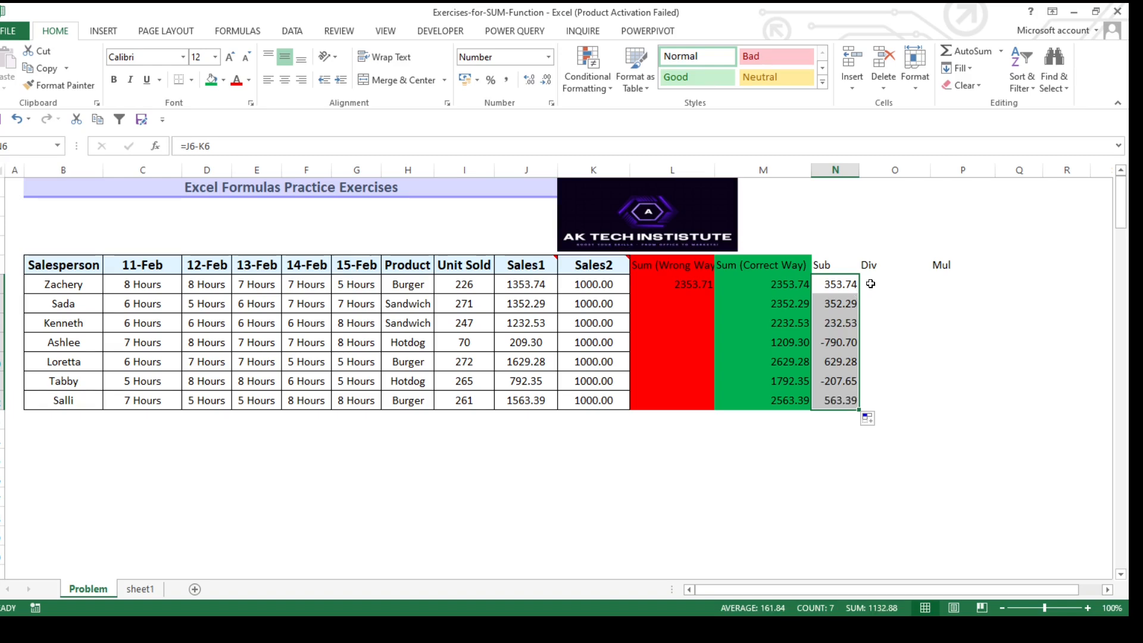
# - Enter the division formula =J6/K6 in O6 under the Div heading
pyautogui.click(870, 284)
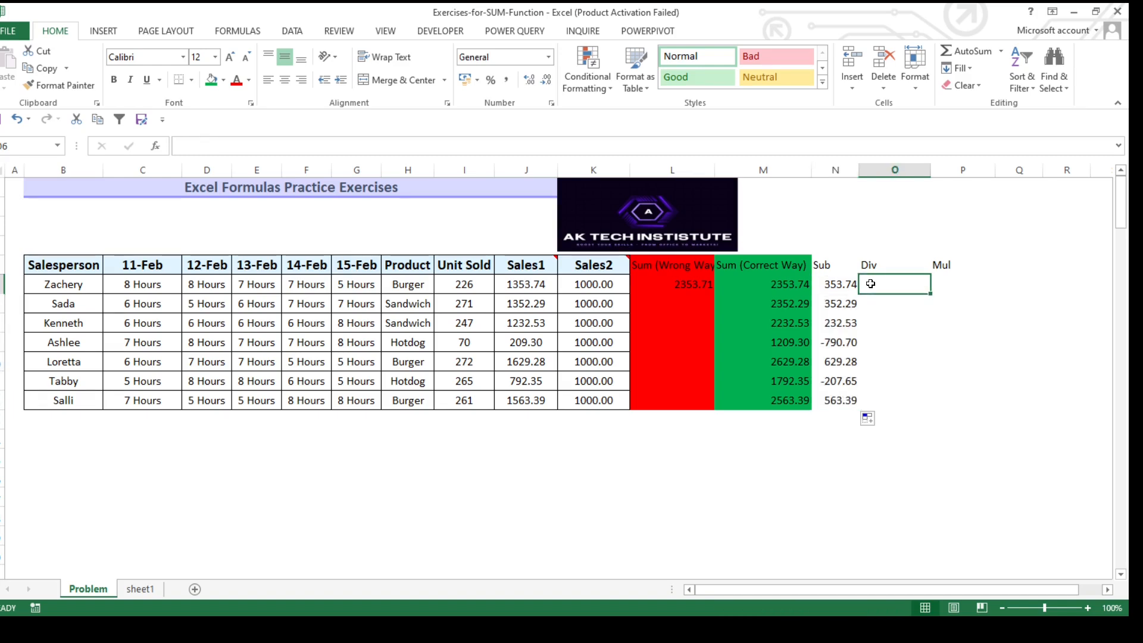
pyautogui.write('=')
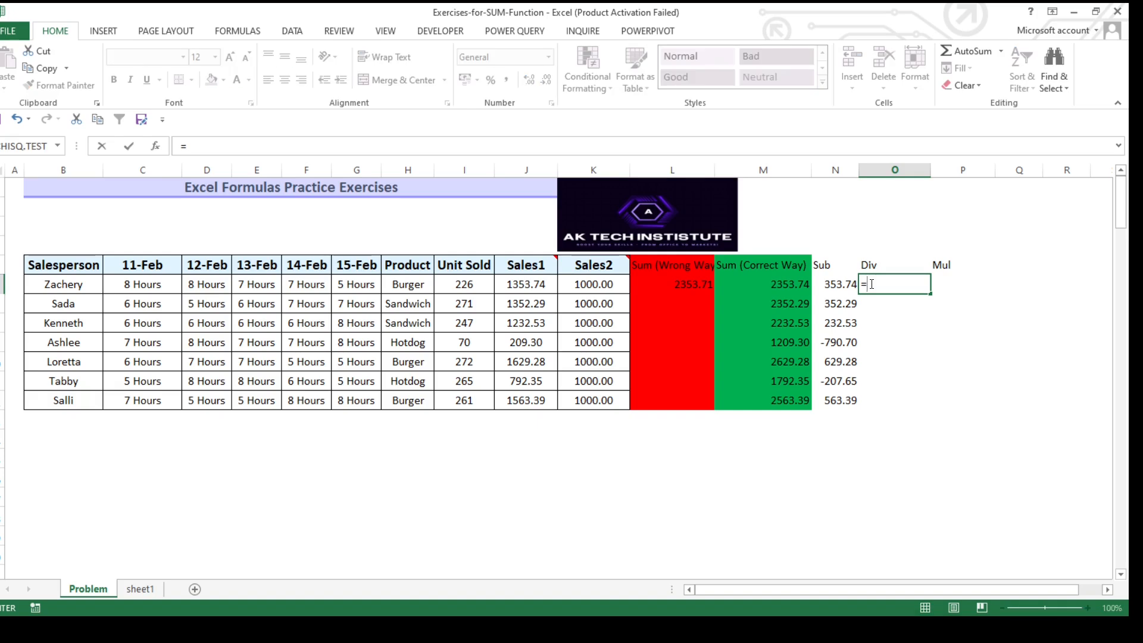
pyautogui.click(520, 285)
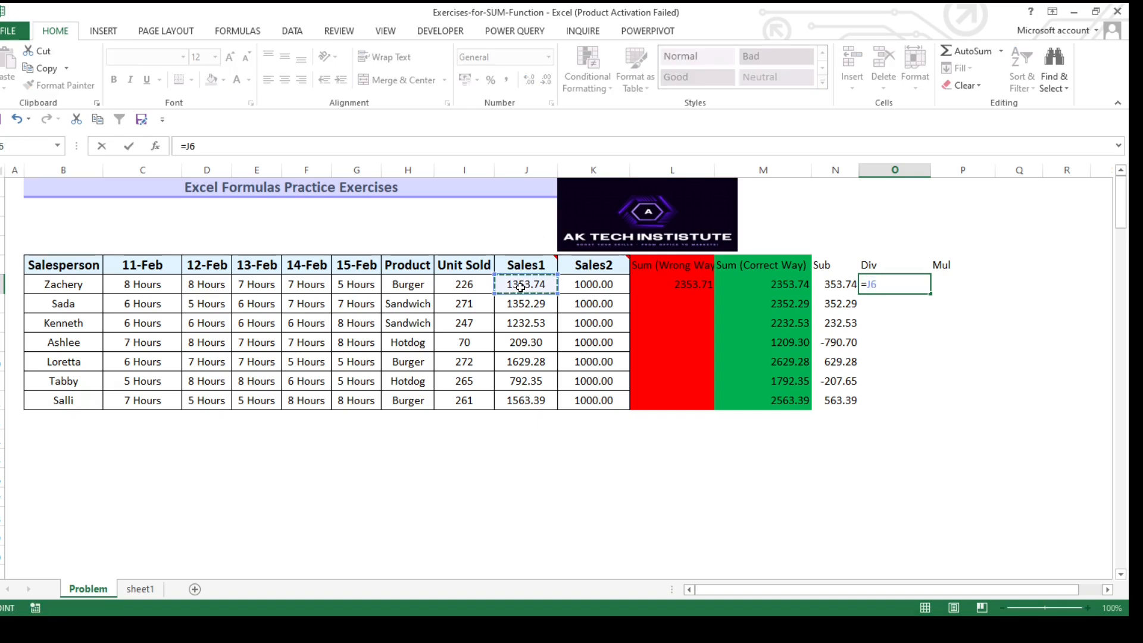
pyautogui.write('/')
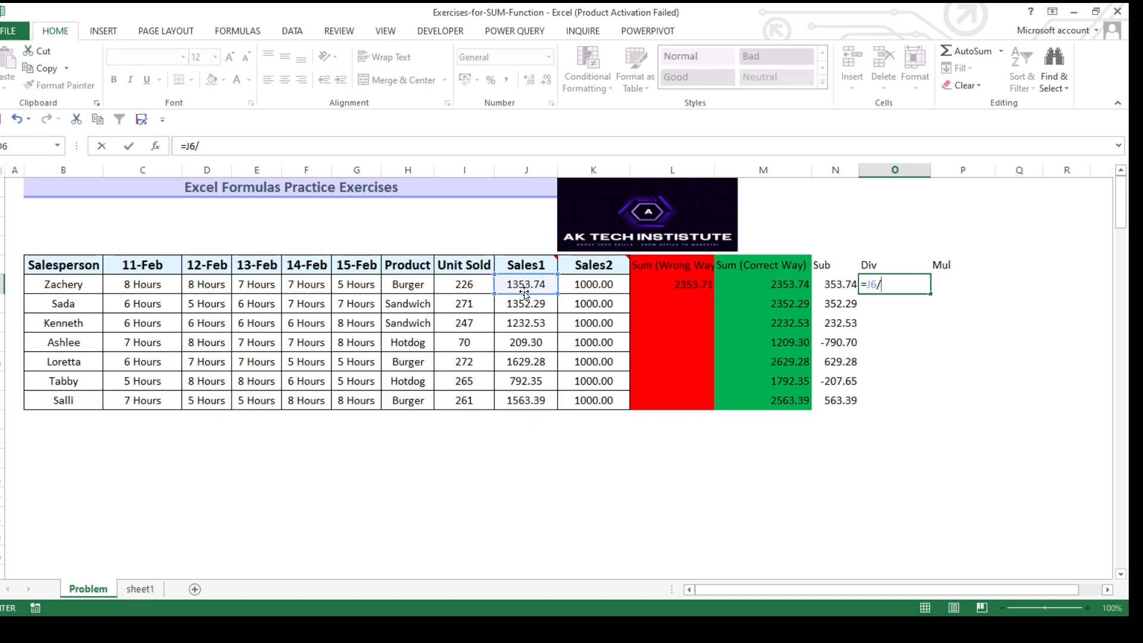
pyautogui.click(573, 284)
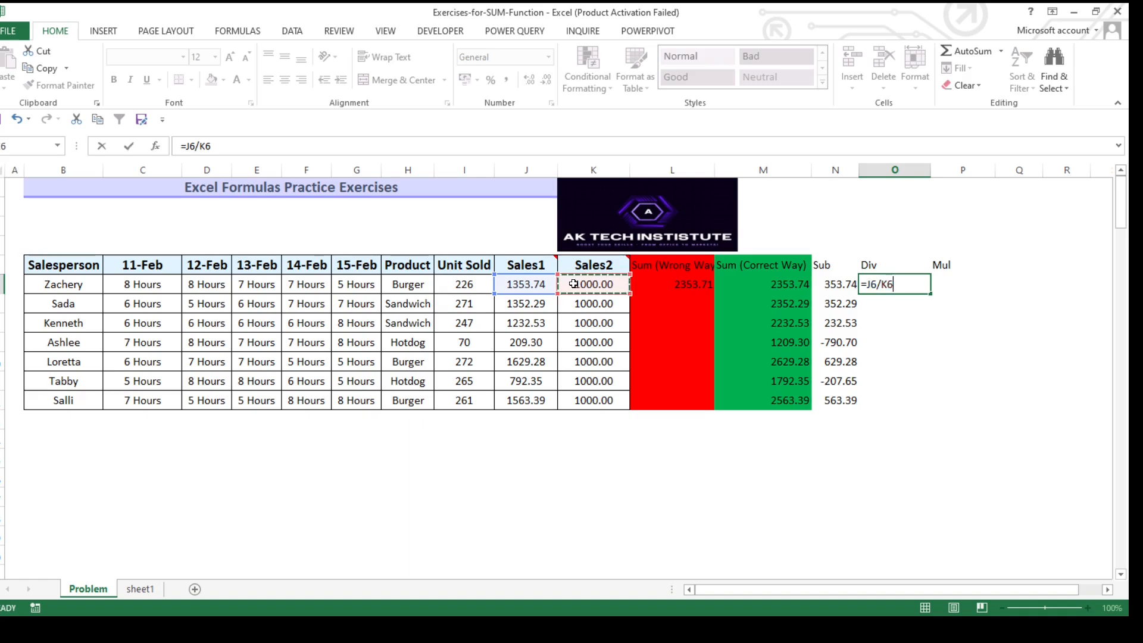
pyautogui.press('Return')
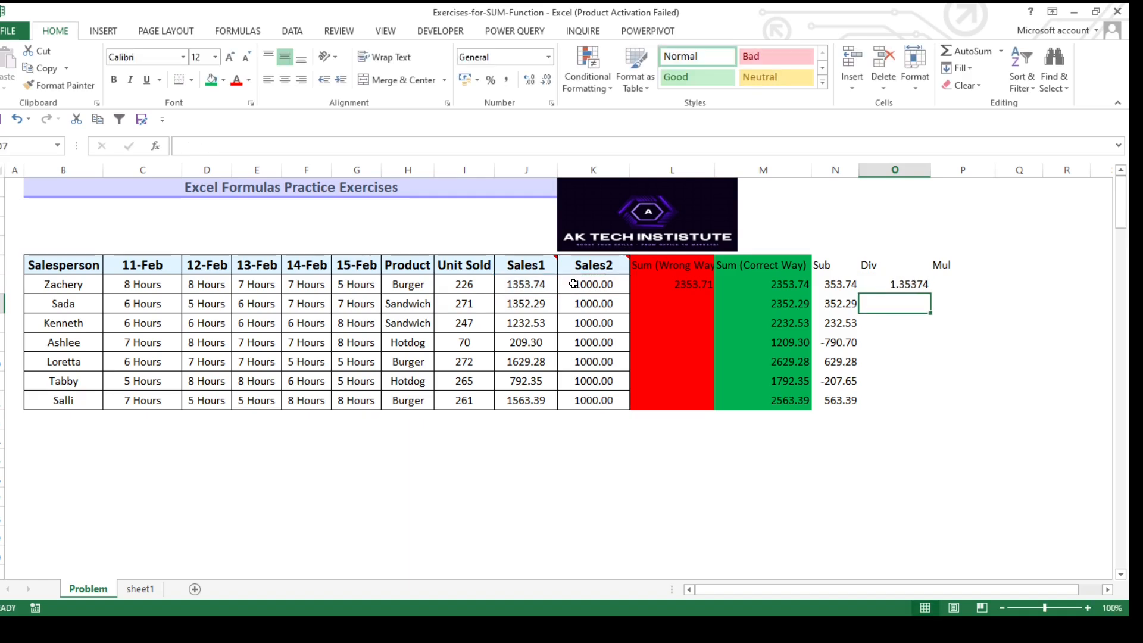
# - Reduce the division result in O6 to two decimal places
pyautogui.click(885, 283)
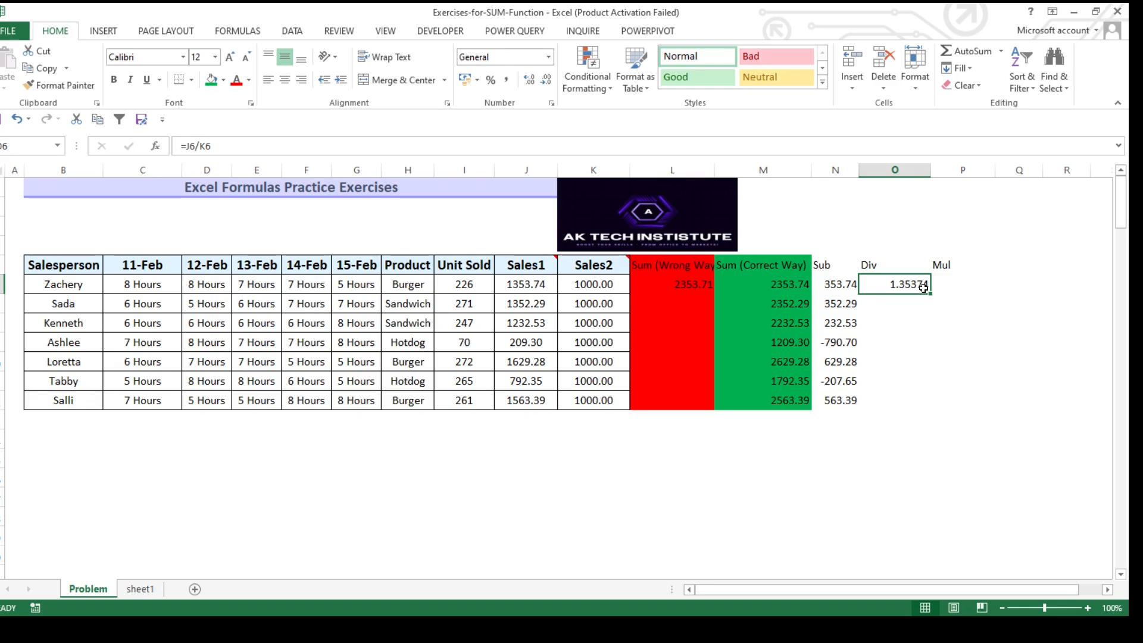
pyautogui.click(547, 79)
pyautogui.click(548, 85)
pyautogui.click(549, 85)
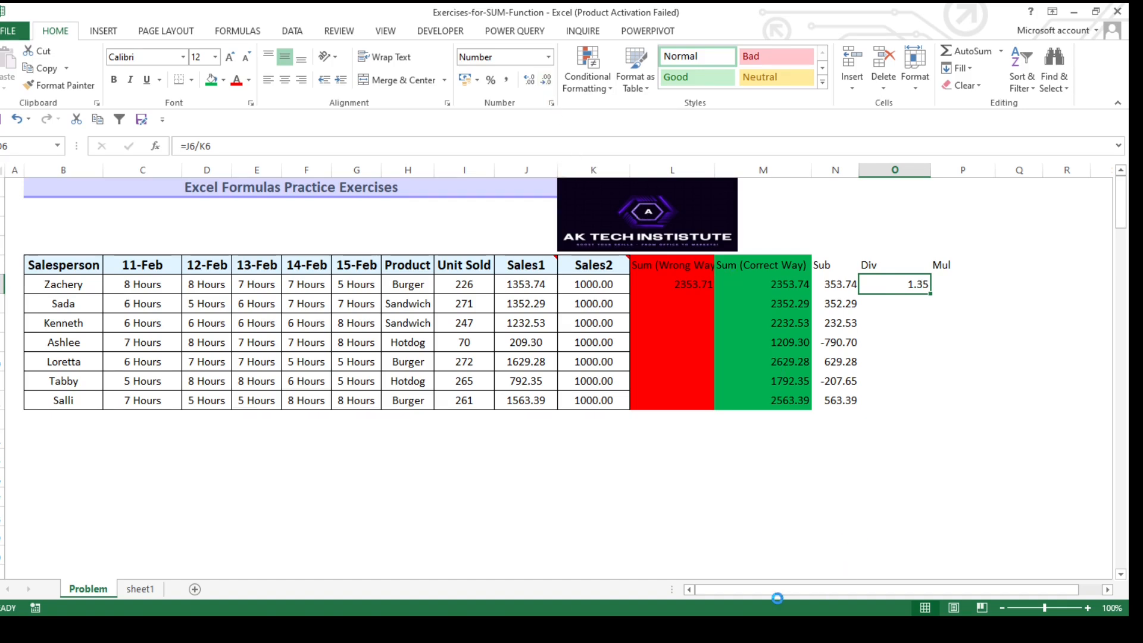
# - Fill the division formula from O6 down through O12 for all salespeople
pyautogui.scroll(1, 777, 597)
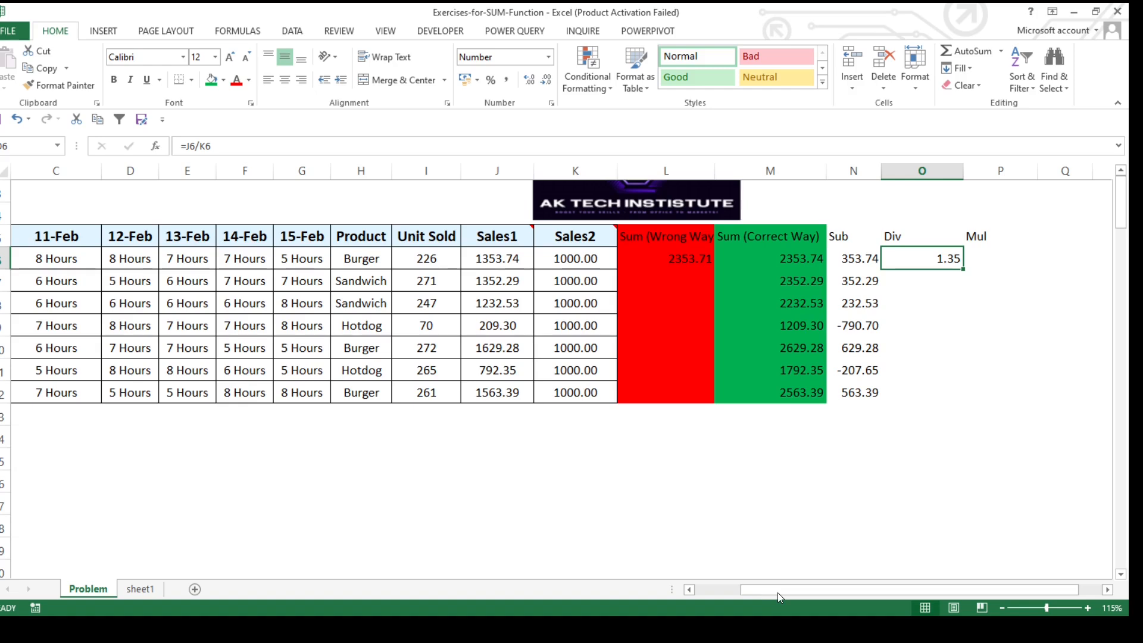
pyautogui.scroll(1, 778, 592)
pyautogui.hscroll(2, 845, 591)
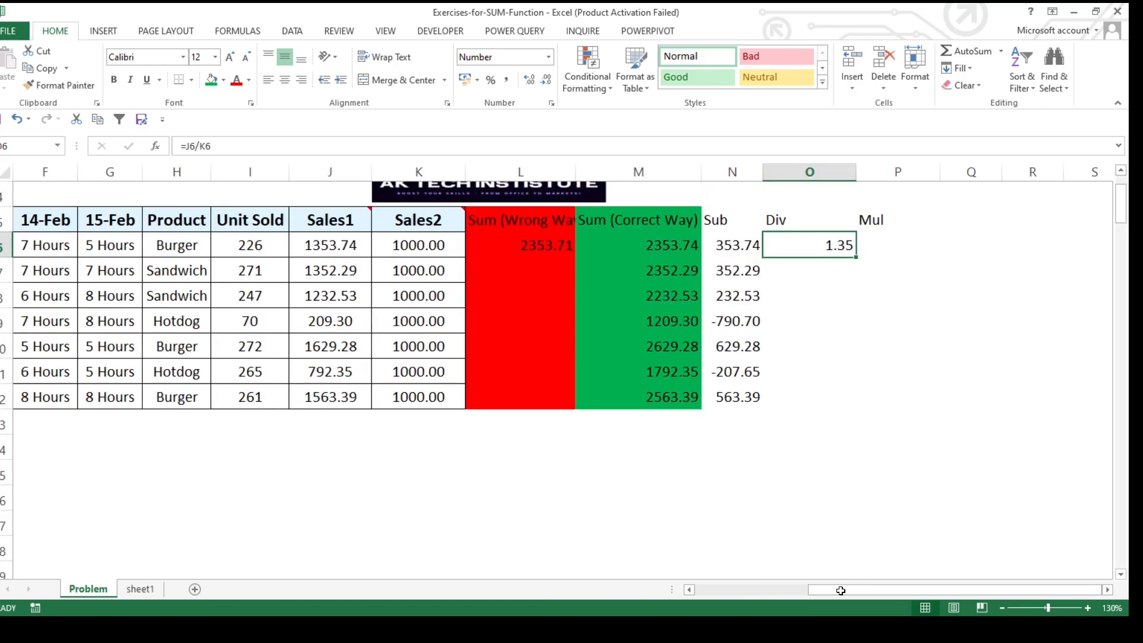
pyautogui.scroll(3, 830, 588)
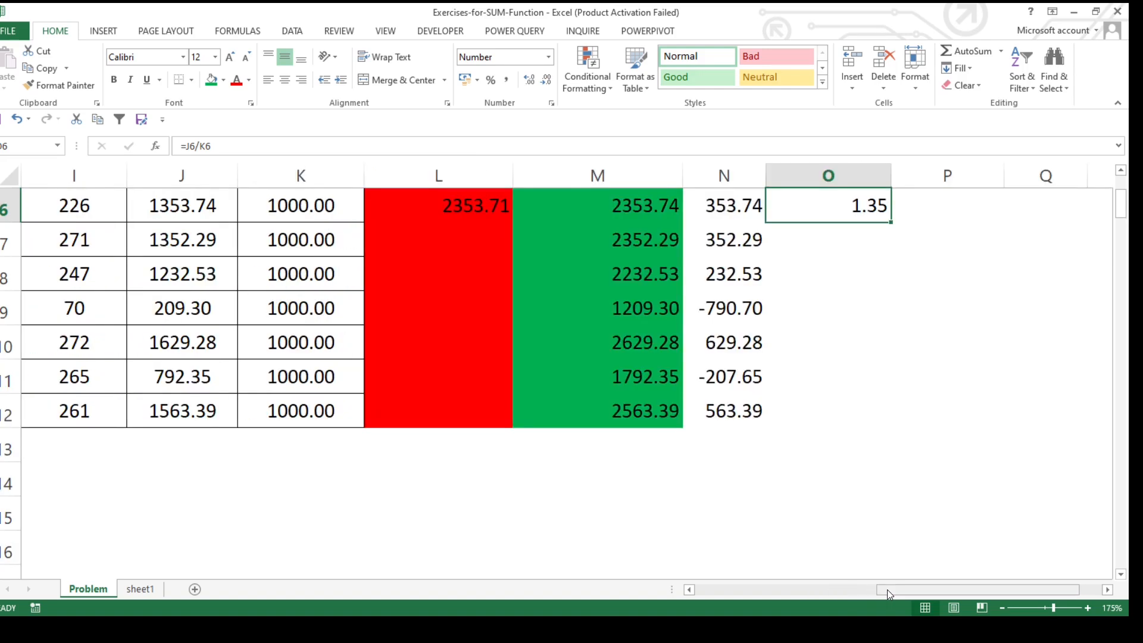
pyautogui.hscroll(1, 887, 589)
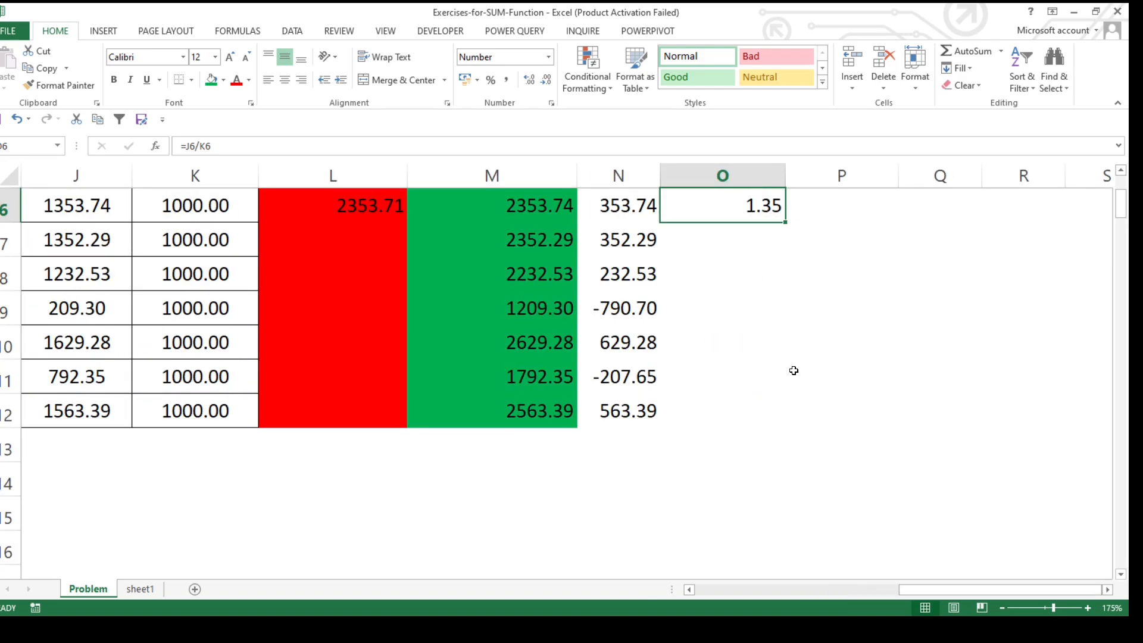
pyautogui.scroll(2, 793, 370)
pyautogui.scroll(-1, 789, 337)
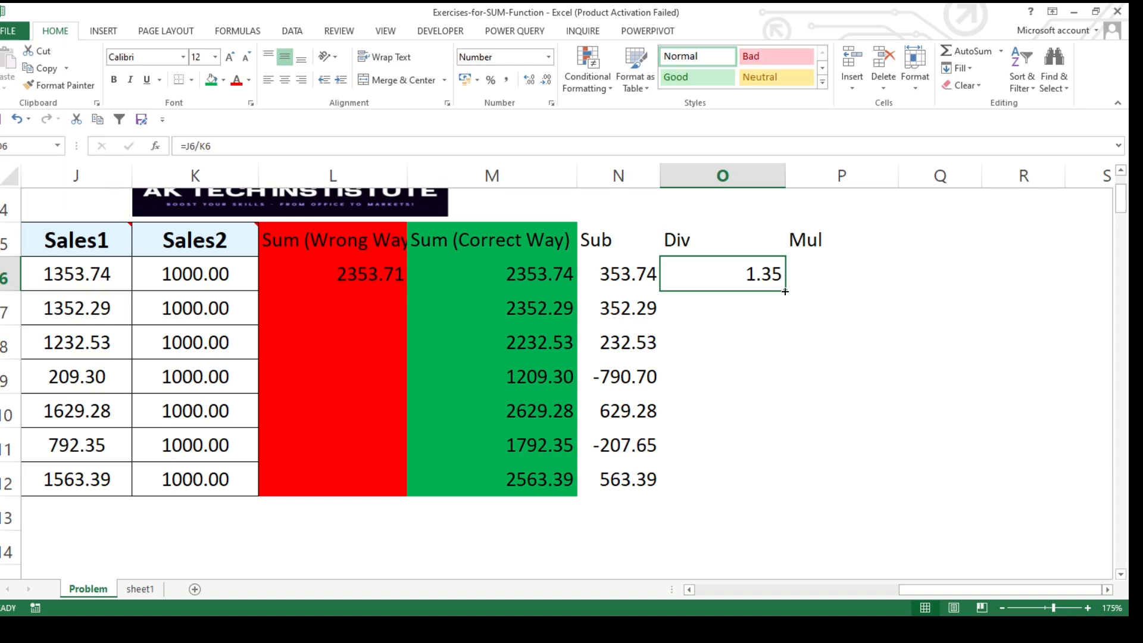
pyautogui.moveTo(785, 291); pyautogui.dragTo(762, 497)
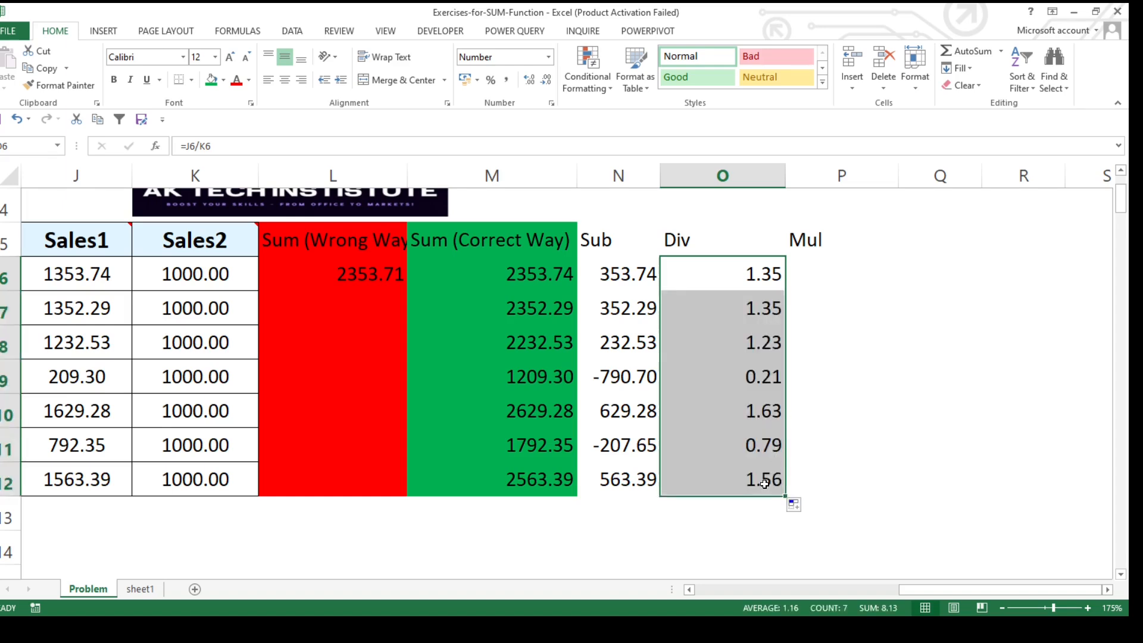
# - Enter the multiplication formula =J6*K6 in P6 under the Mul heading and fill it down through P12
pyautogui.click(806, 271)
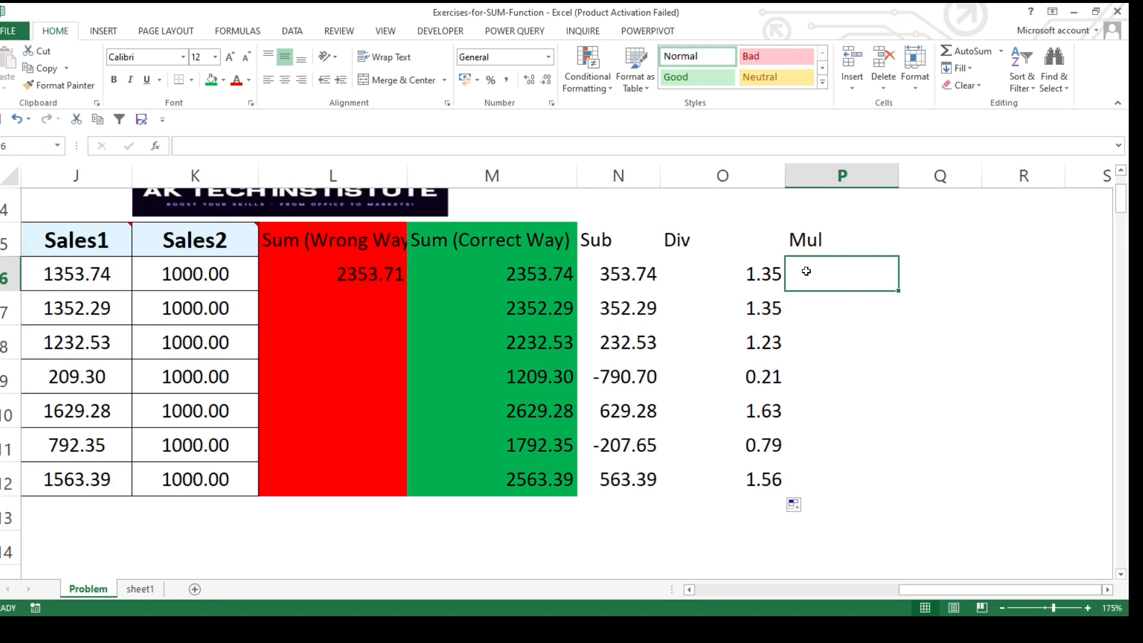
pyautogui.write('=')
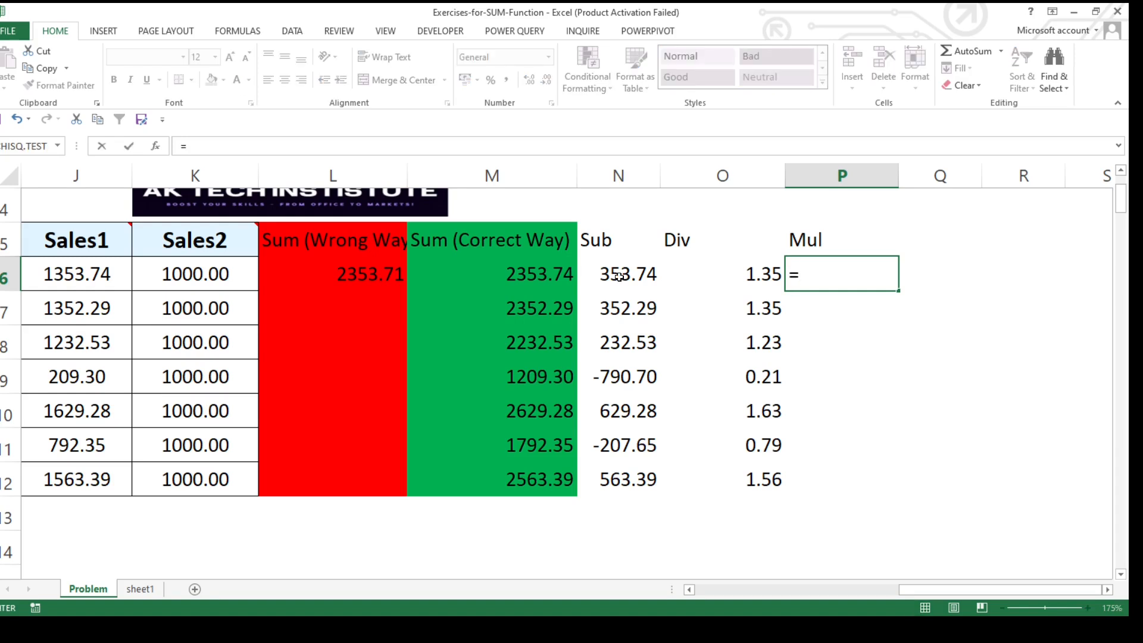
pyautogui.click(70, 276)
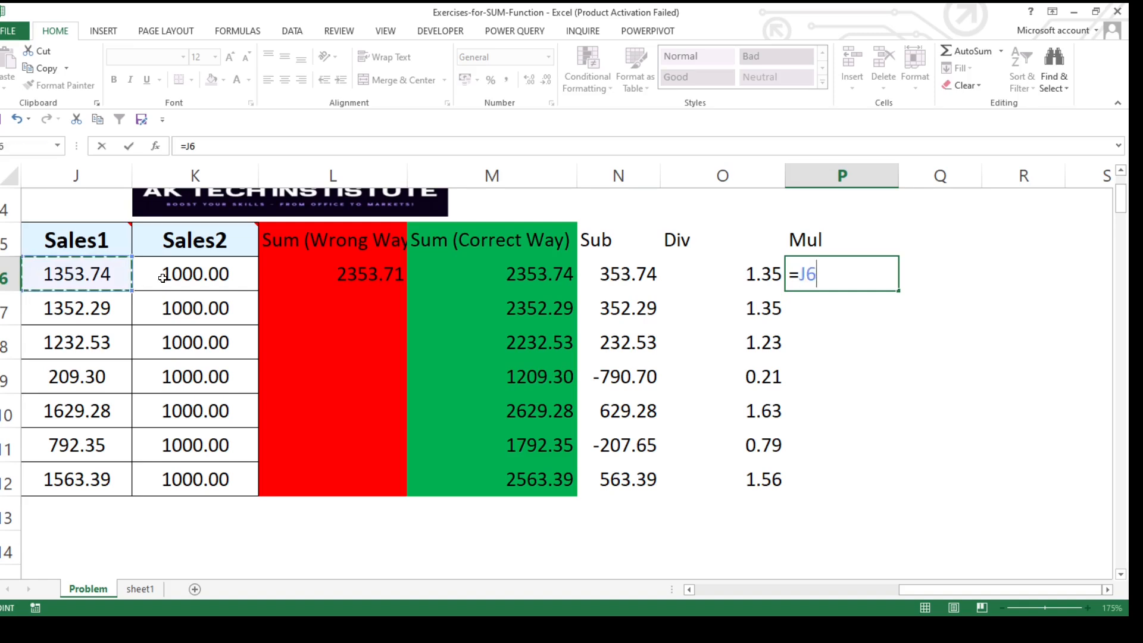
pyautogui.write('*')
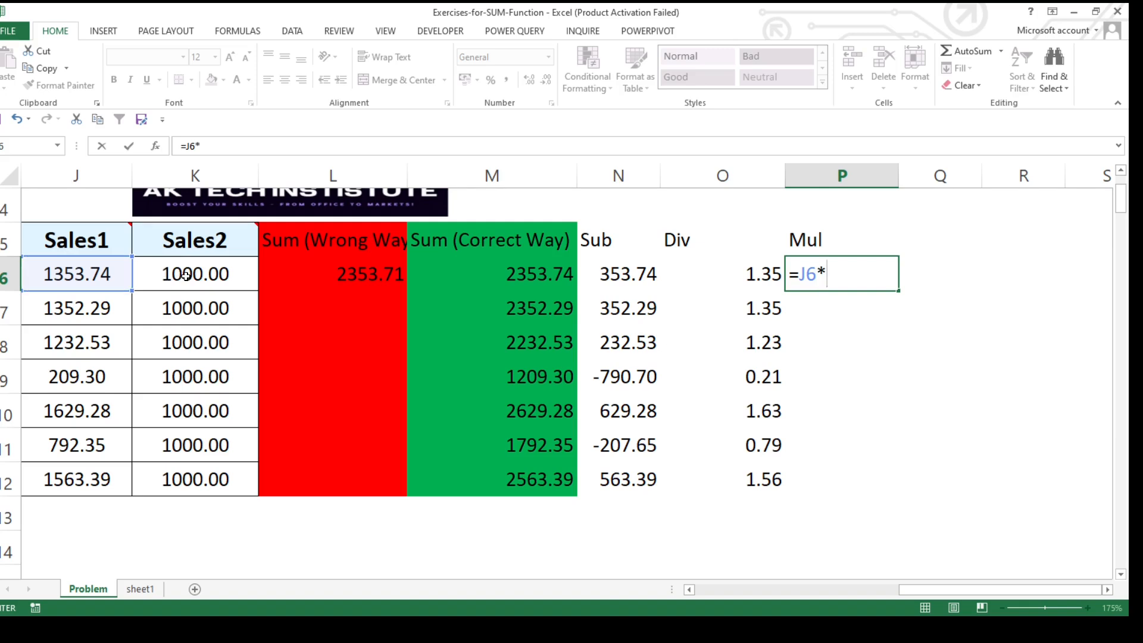
pyautogui.click(186, 275)
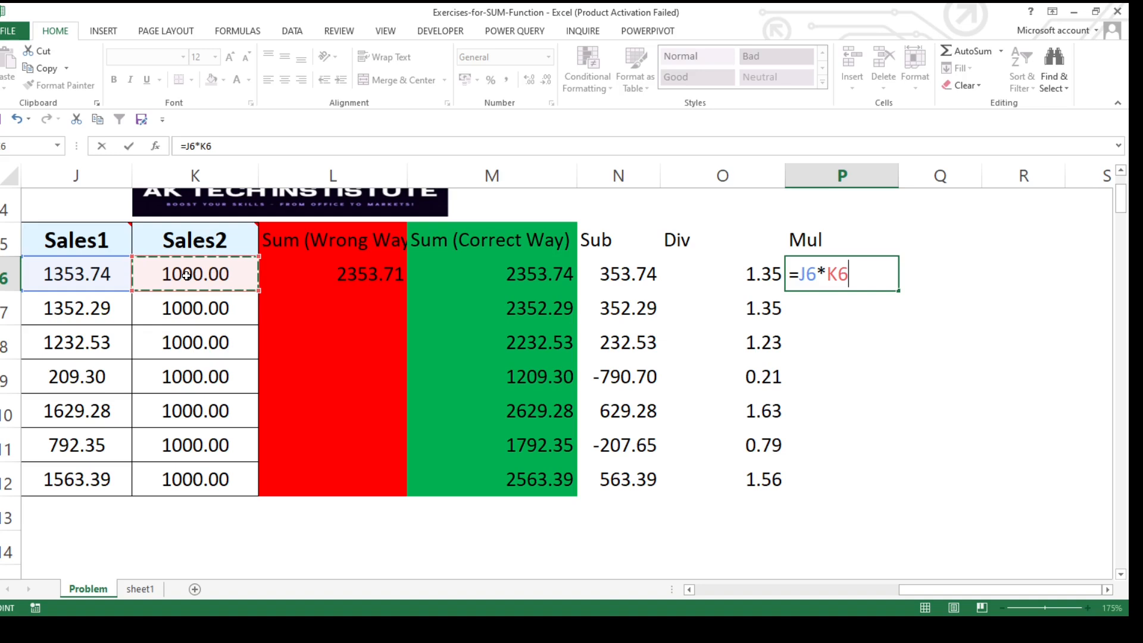
pyautogui.press('Return')
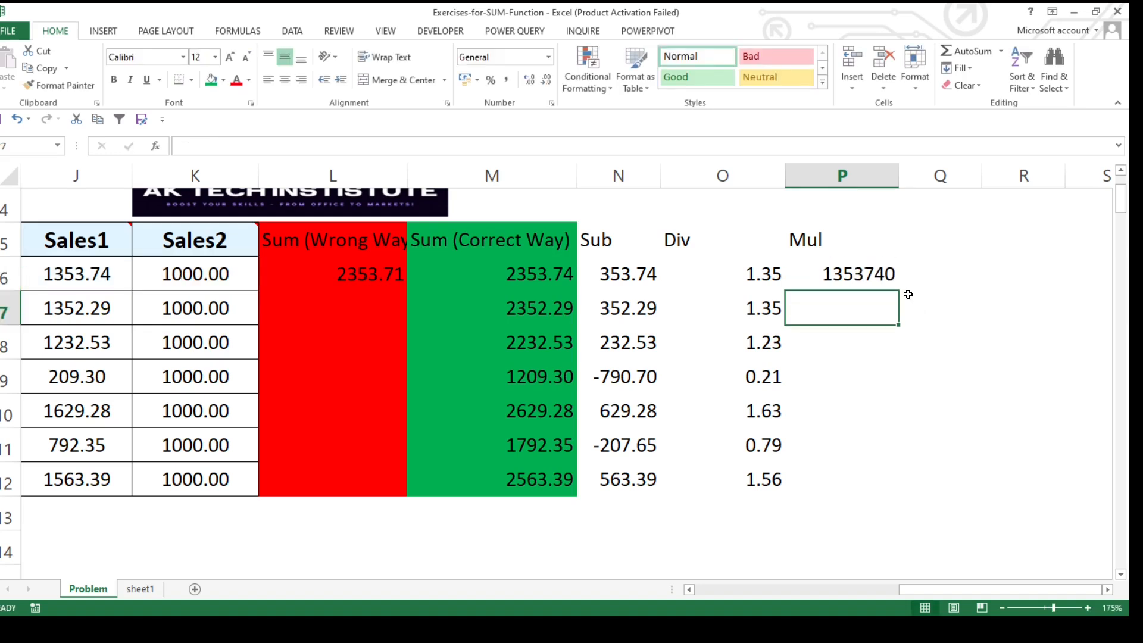
pyautogui.click(883, 283)
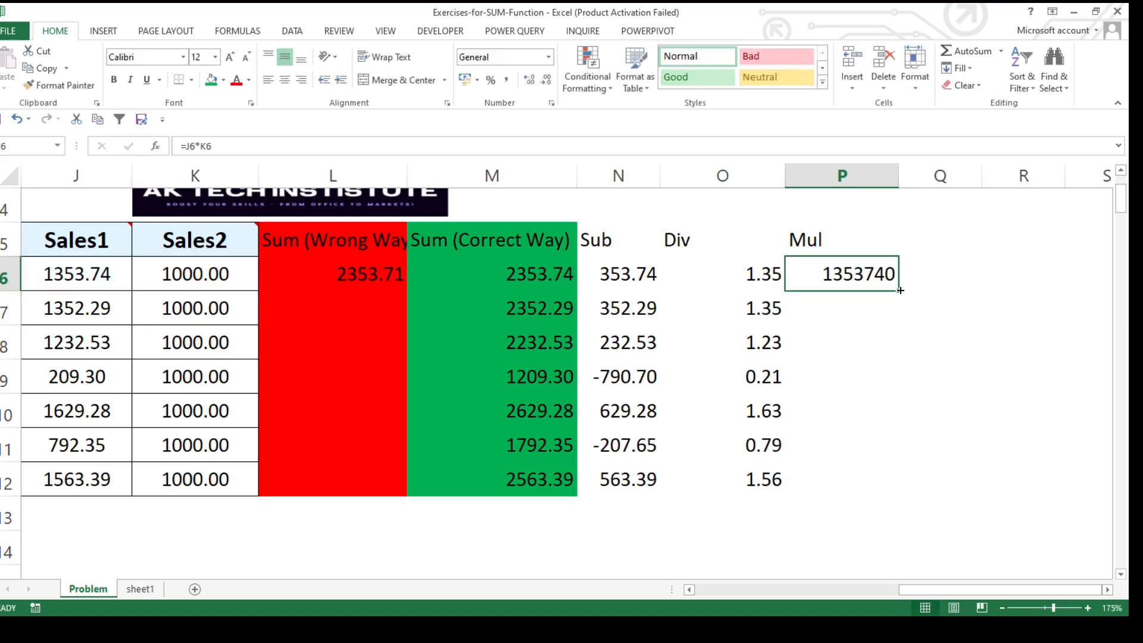
pyautogui.doubleClick(899, 291)
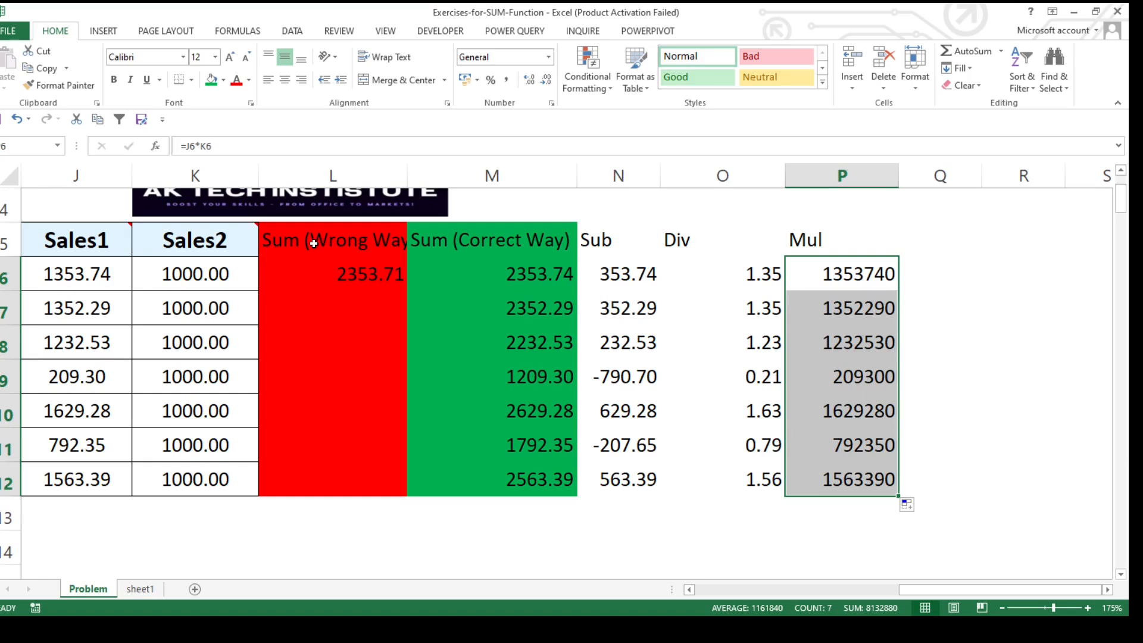
# - Apply all borders to the results range L5:P12 and center its contents horizontally
pyautogui.moveTo(314, 243); pyautogui.dragTo(789, 397)
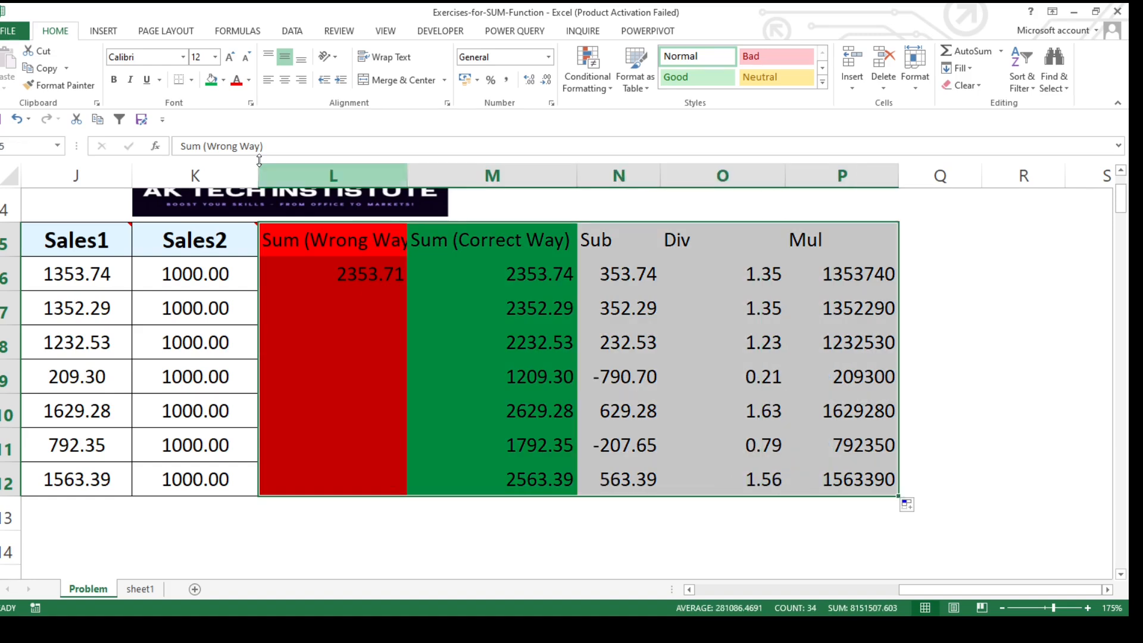
pyautogui.click(194, 85)
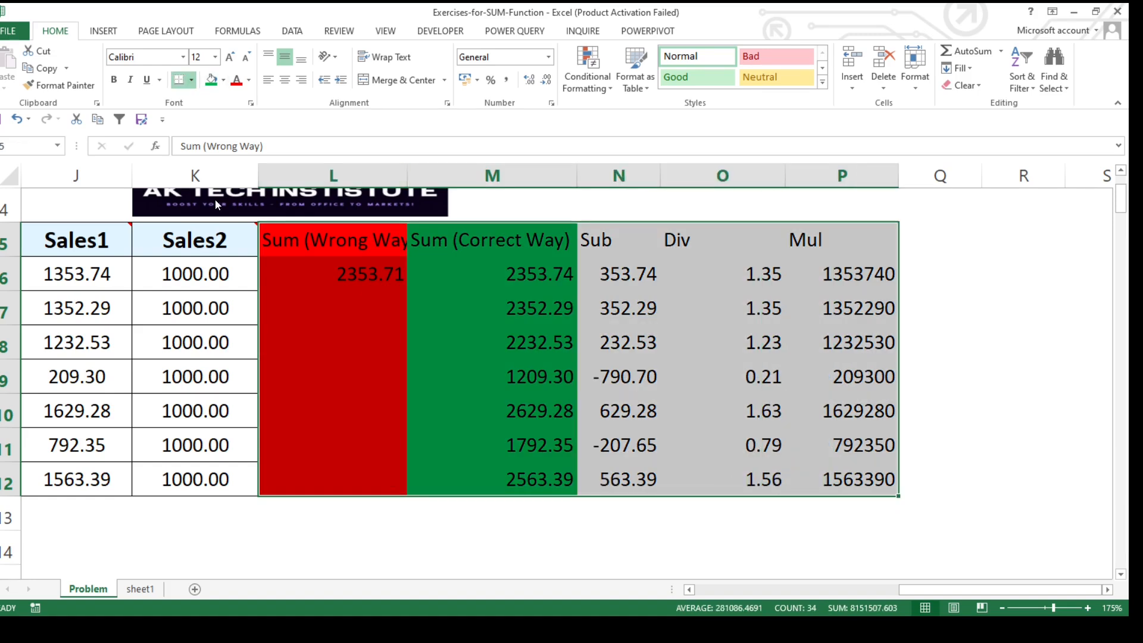
pyautogui.click(227, 216)
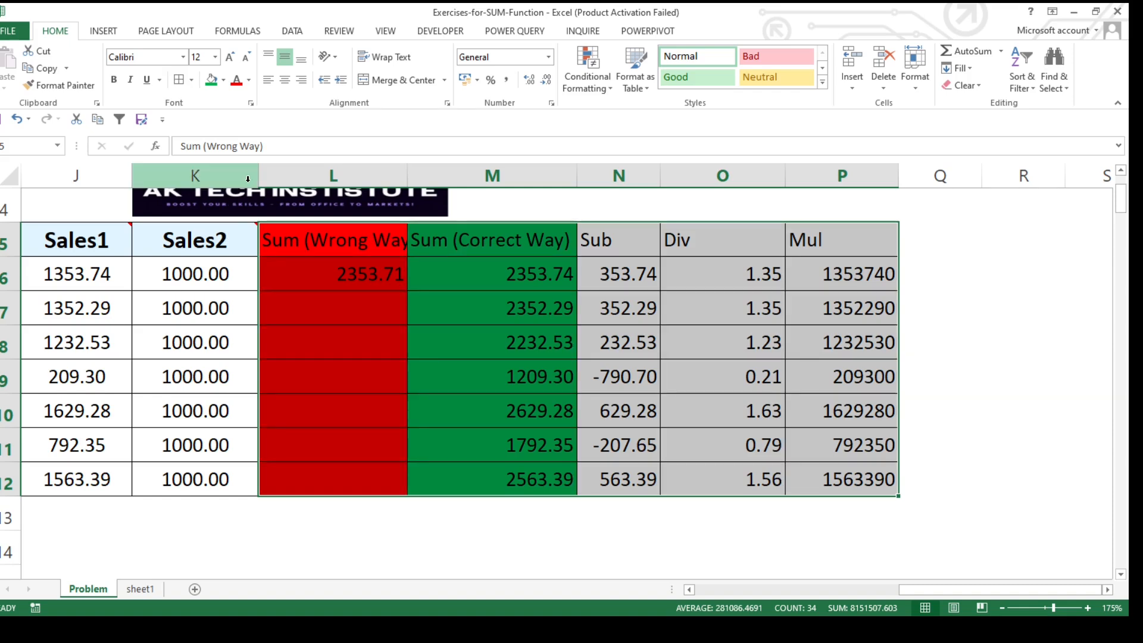
pyautogui.click(286, 81)
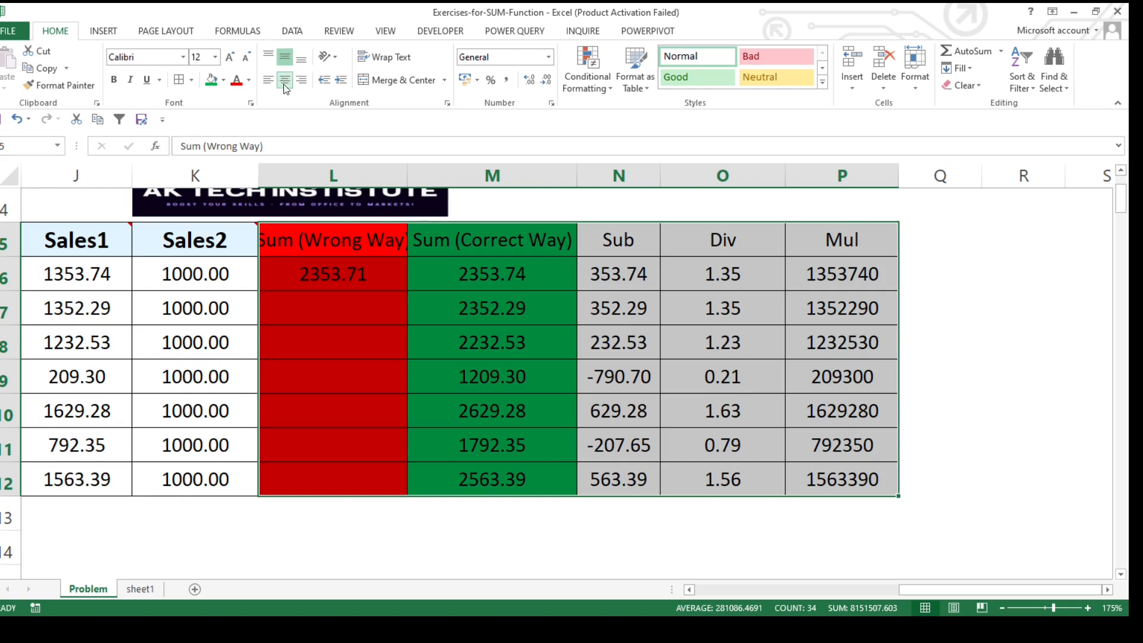
# - Make the result headings in L5:P5 bold and auto-fit column L to the Sum (Wrong Way) heading
pyautogui.click(655, 253)
pyautogui.moveTo(839, 241); pyautogui.dragTo(364, 228)
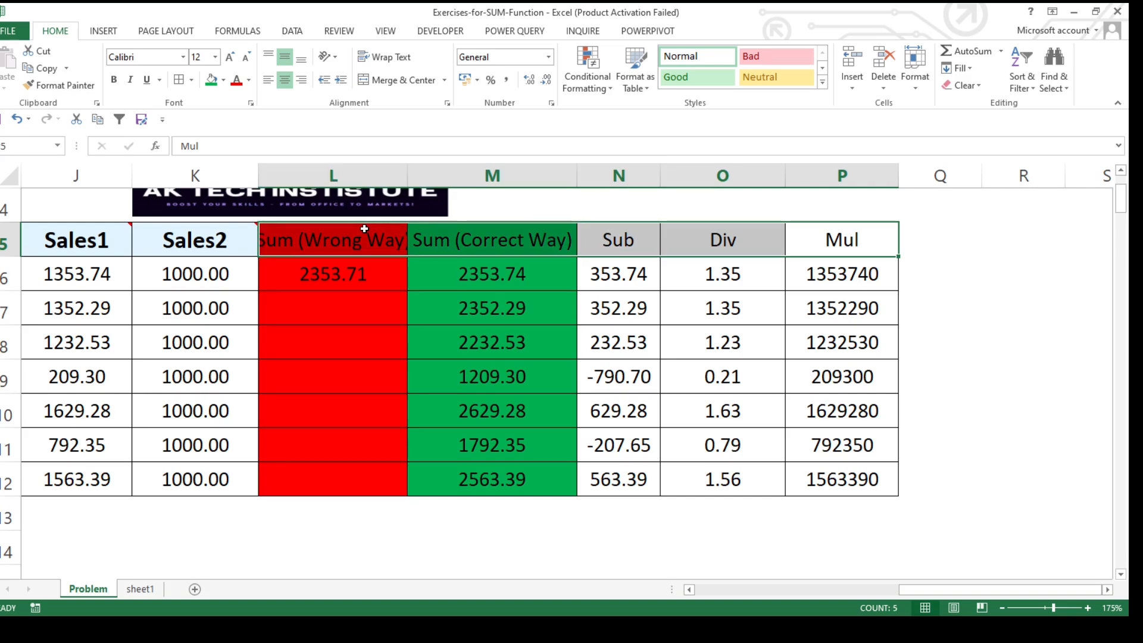
pyautogui.hotkey('ctrl', 'b')
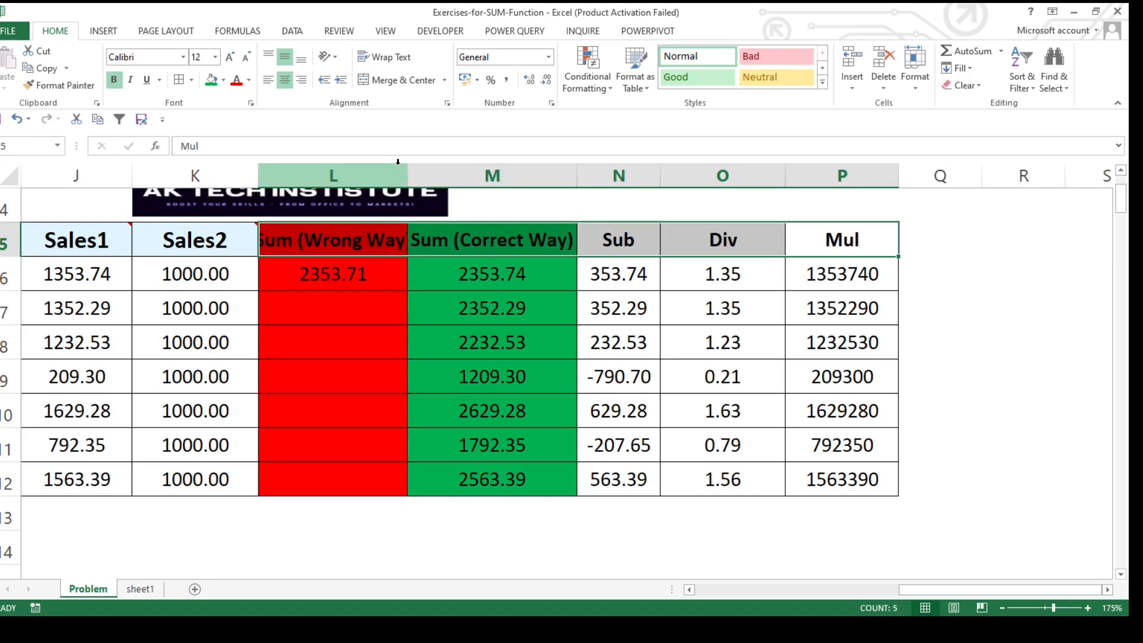
pyautogui.click(403, 249)
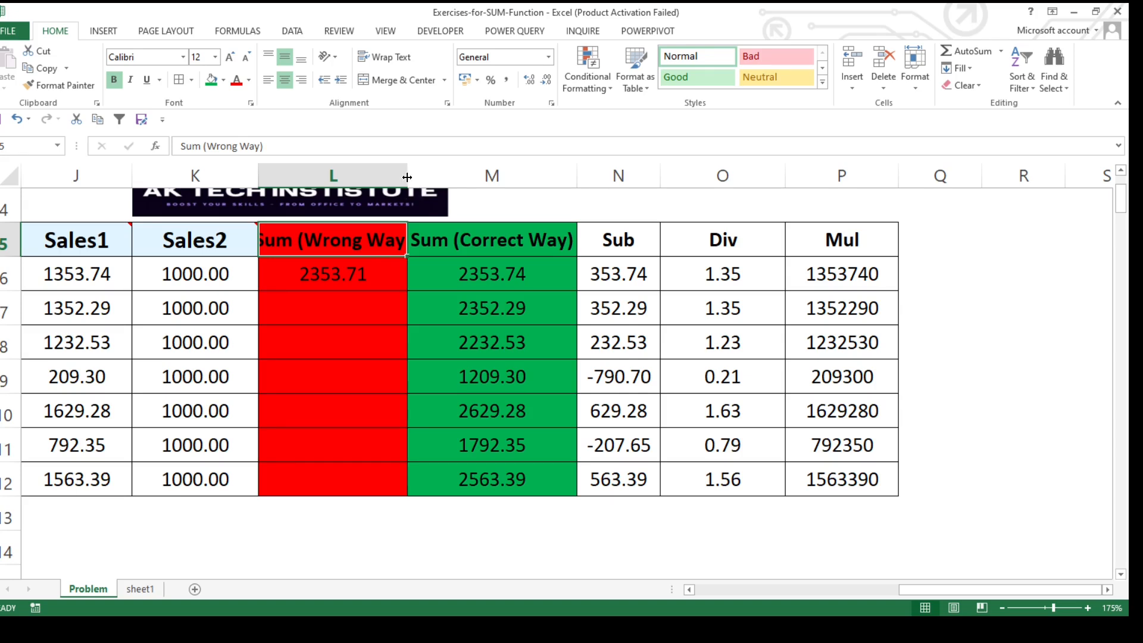
pyautogui.doubleClick(407, 177)
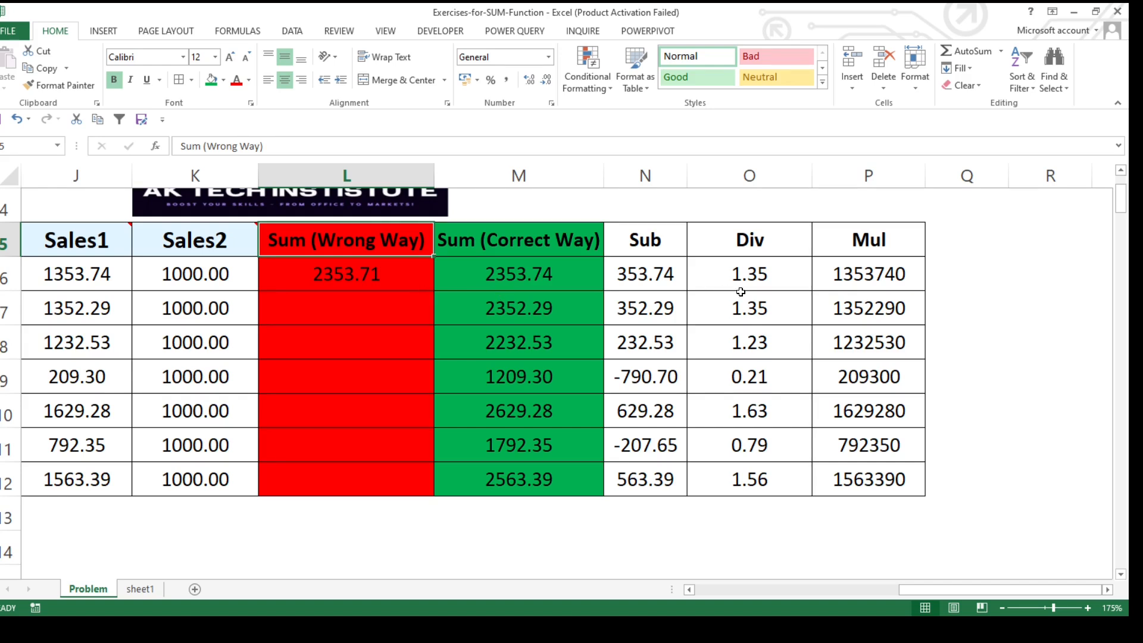
# - Review the first-row formulas for the correct sum, subtraction and division in M6, N6 and O6
pyautogui.click(565, 274)
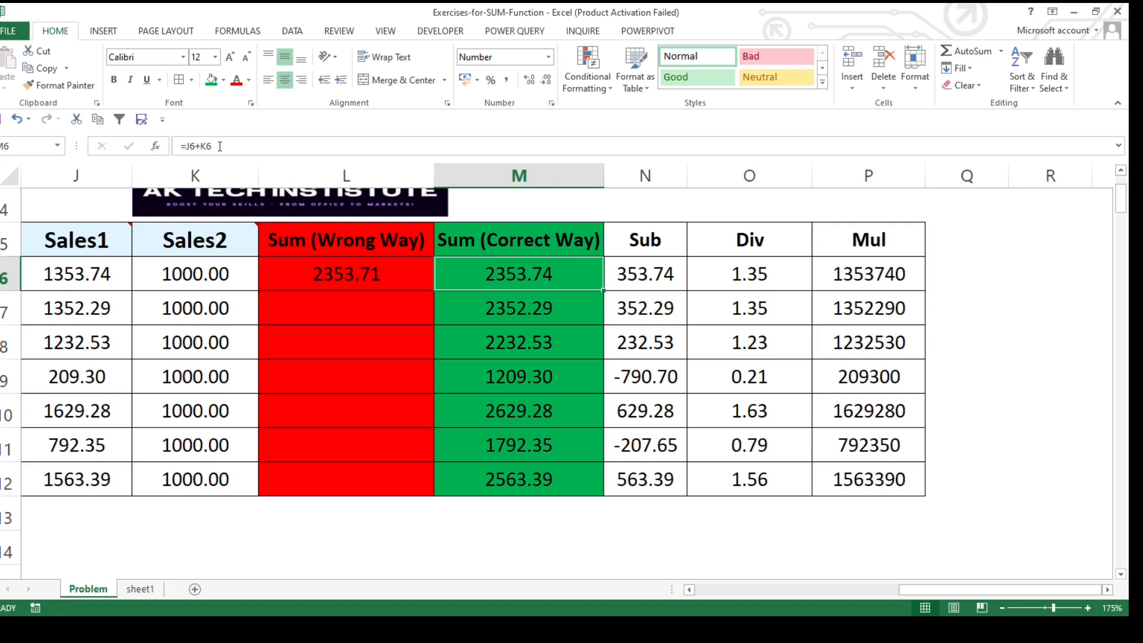
pyautogui.click(635, 281)
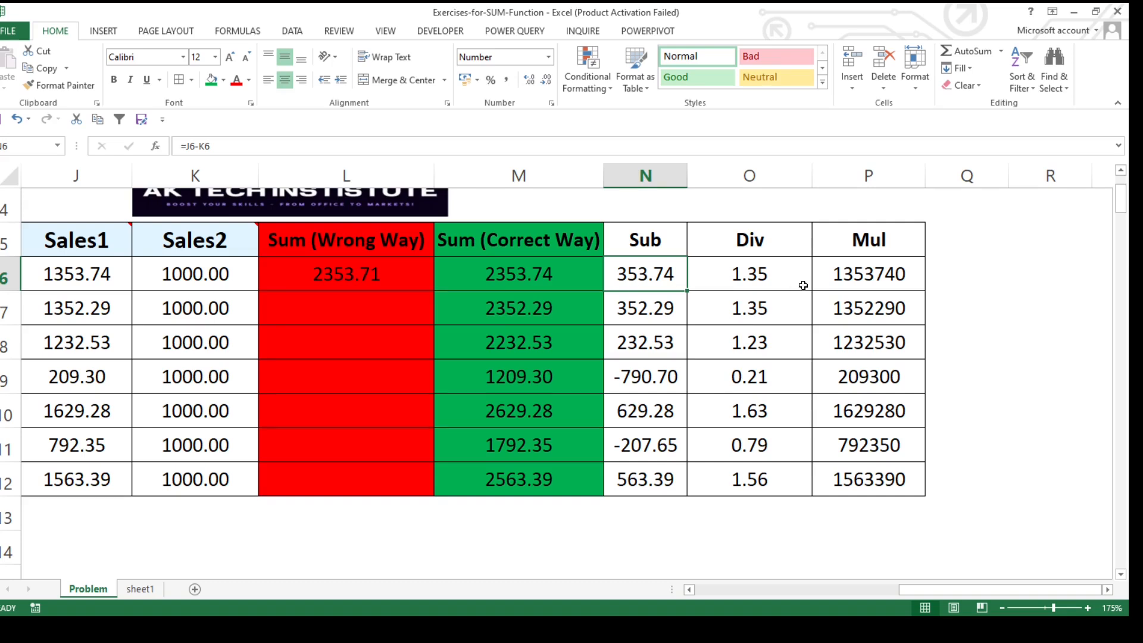
pyautogui.click(765, 279)
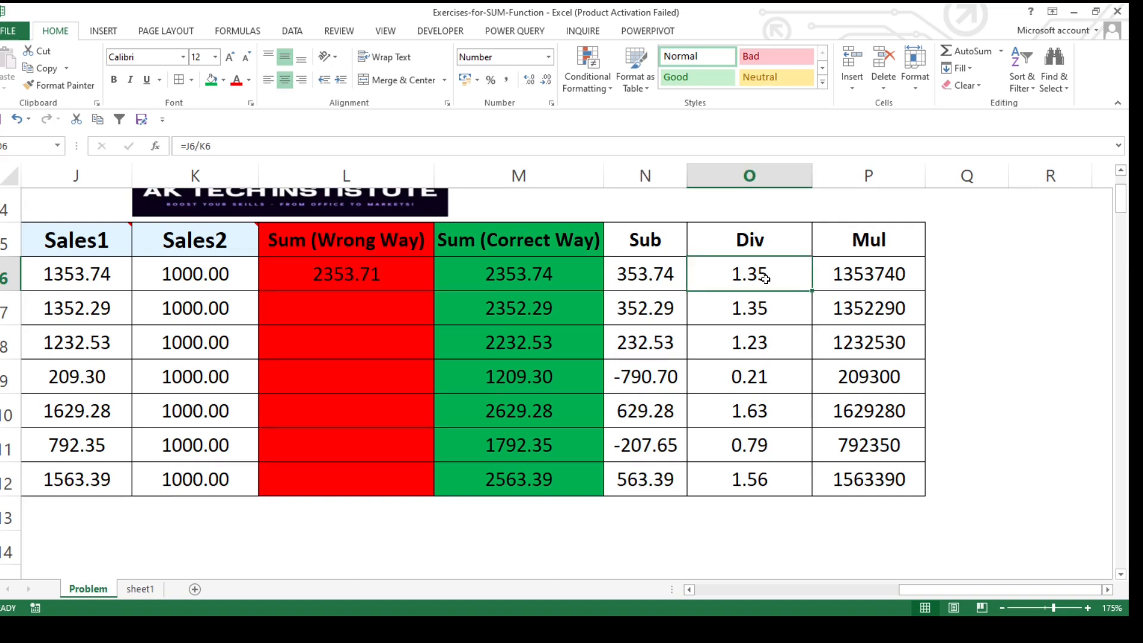
pyautogui.scroll(1, 774, 297)
pyautogui.scroll(-2, 778, 318)
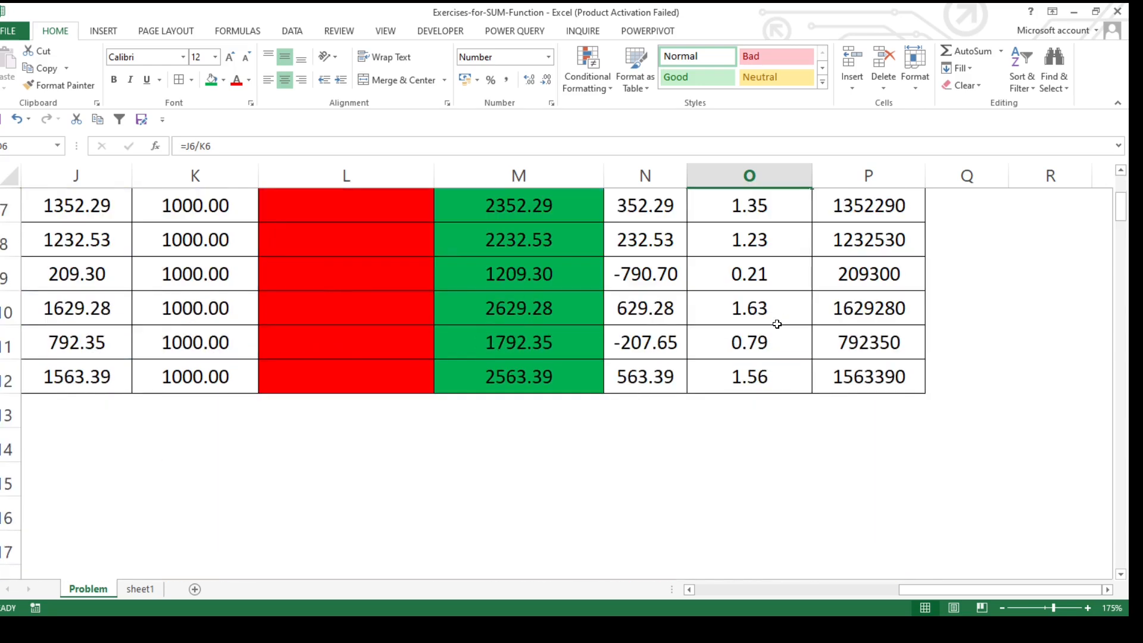
pyautogui.scroll(1, 776, 324)
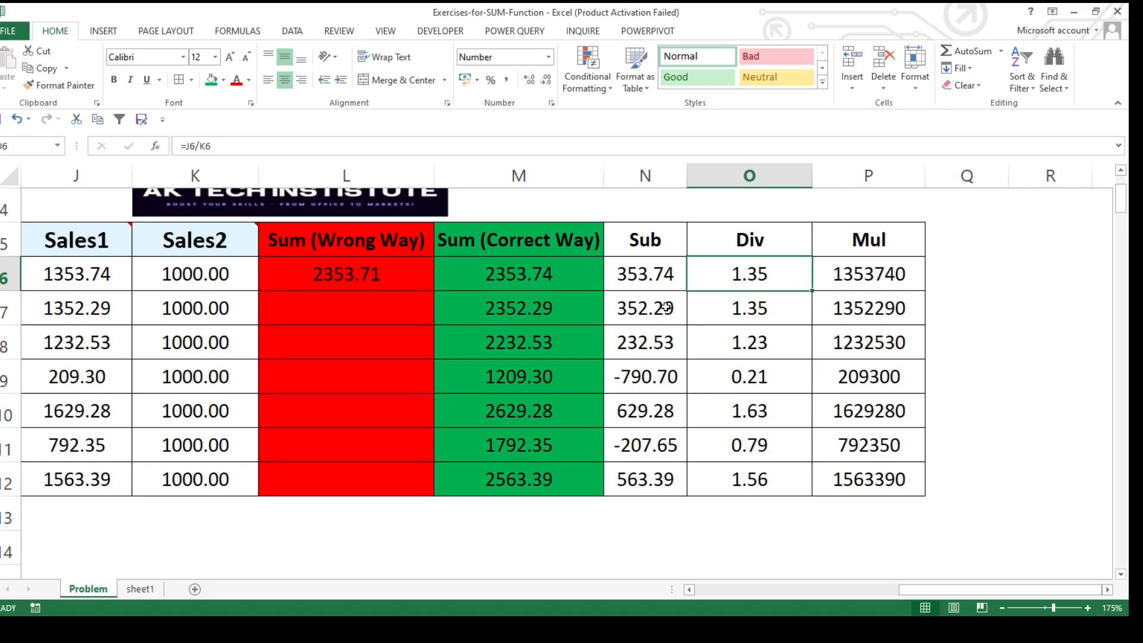
pyautogui.click(650, 279)
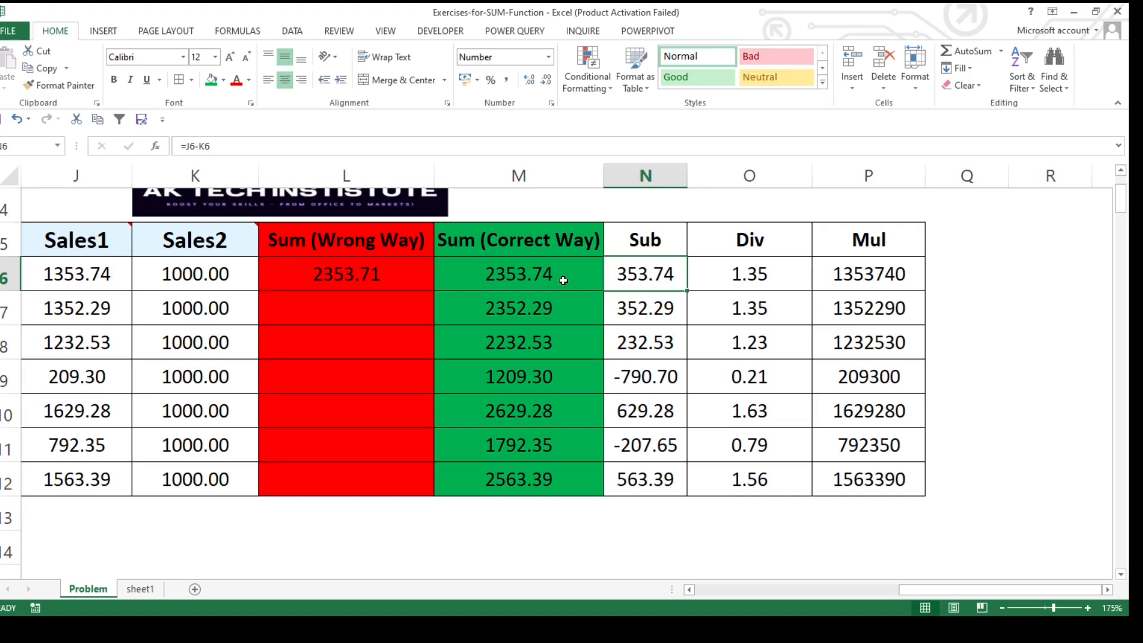
pyautogui.click(534, 281)
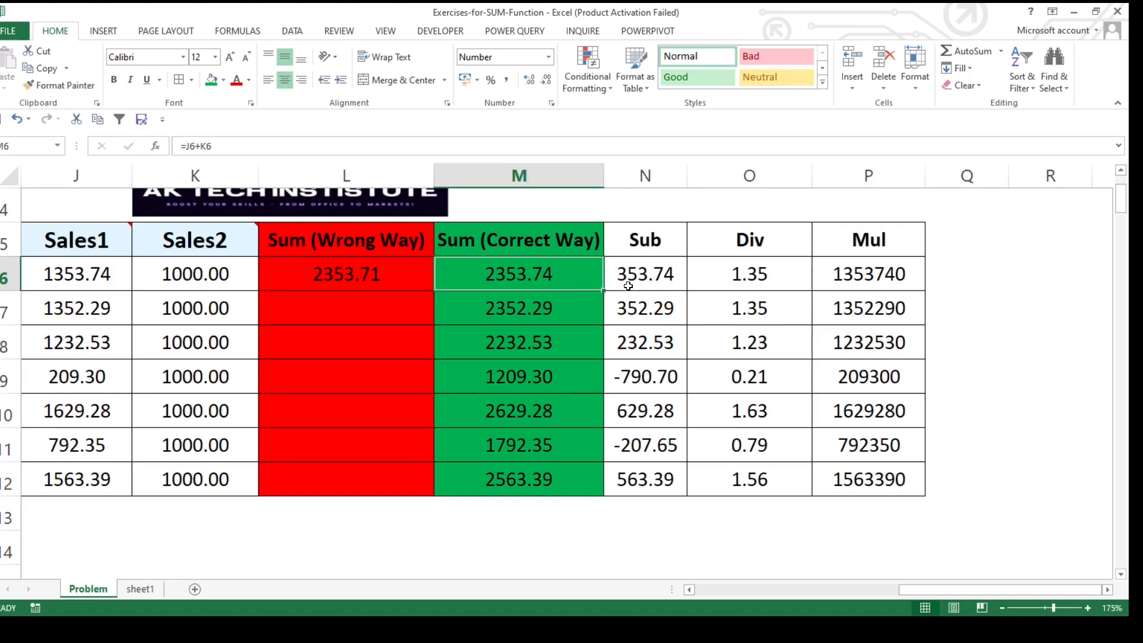